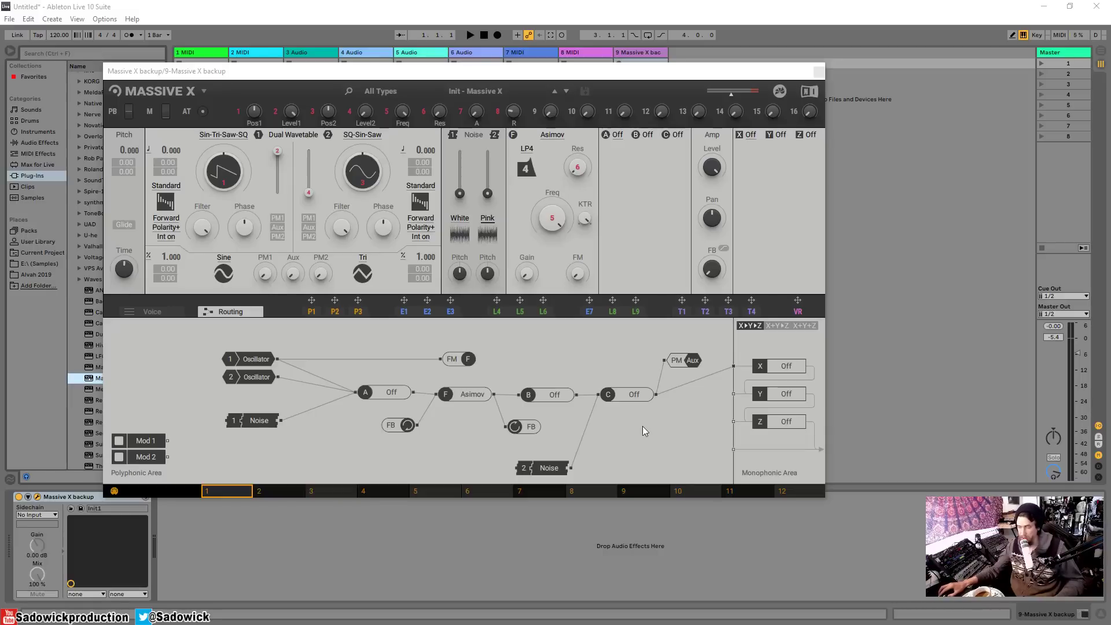
left_click_drag(379, 394, 373, 390)
left_click_drag(387, 432, 379, 434)
left_click_drag(383, 392, 383, 395)
left_click_drag(524, 429, 525, 432)
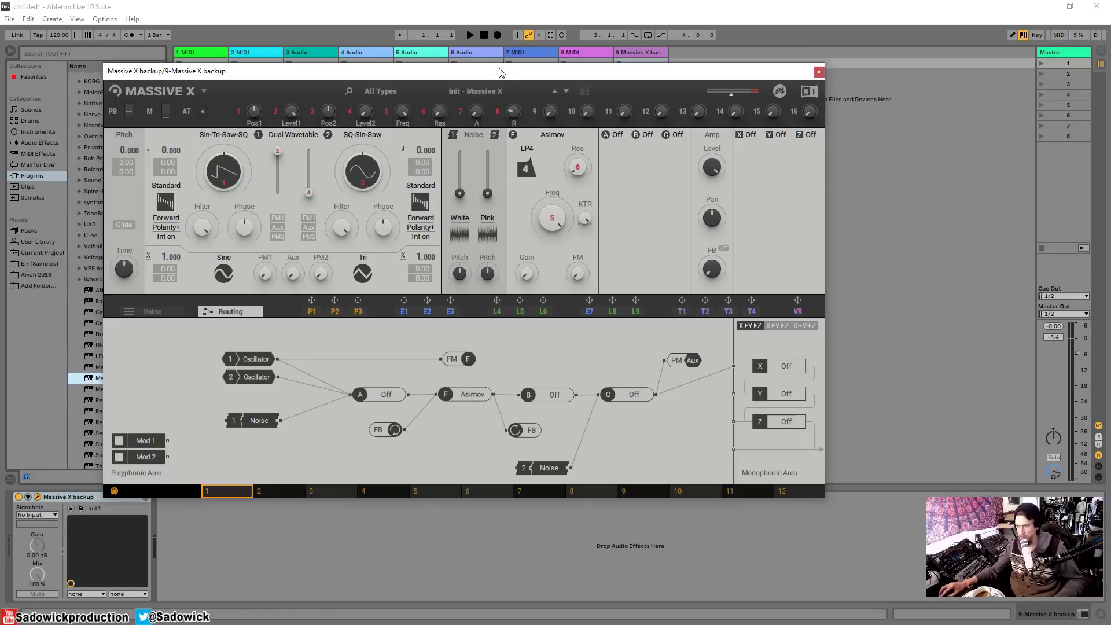
left_click_drag(497, 76, 489, 72)
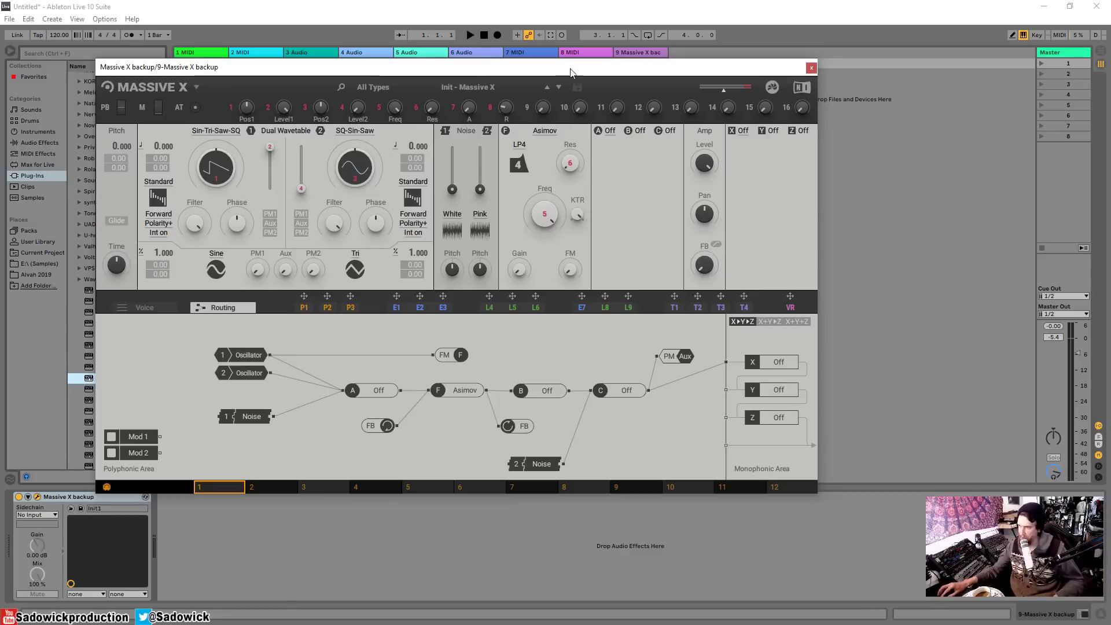
left_click_drag(572, 68, 568, 63)
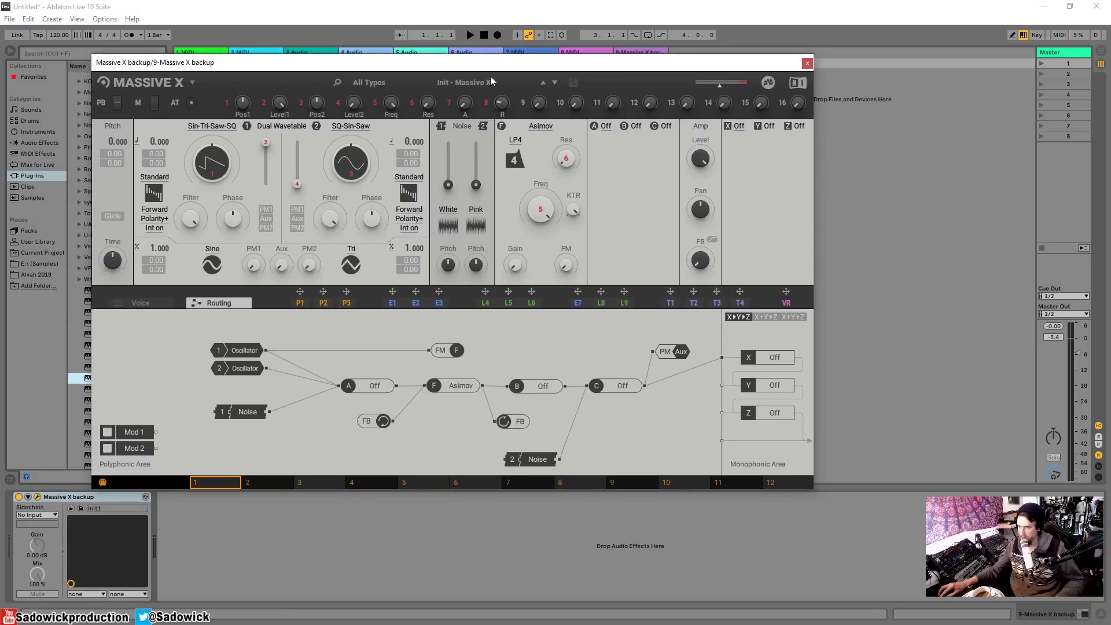
Load the Init - Massive X Blank preset and close the preset list
left_click(468, 82)
left_click(469, 125)
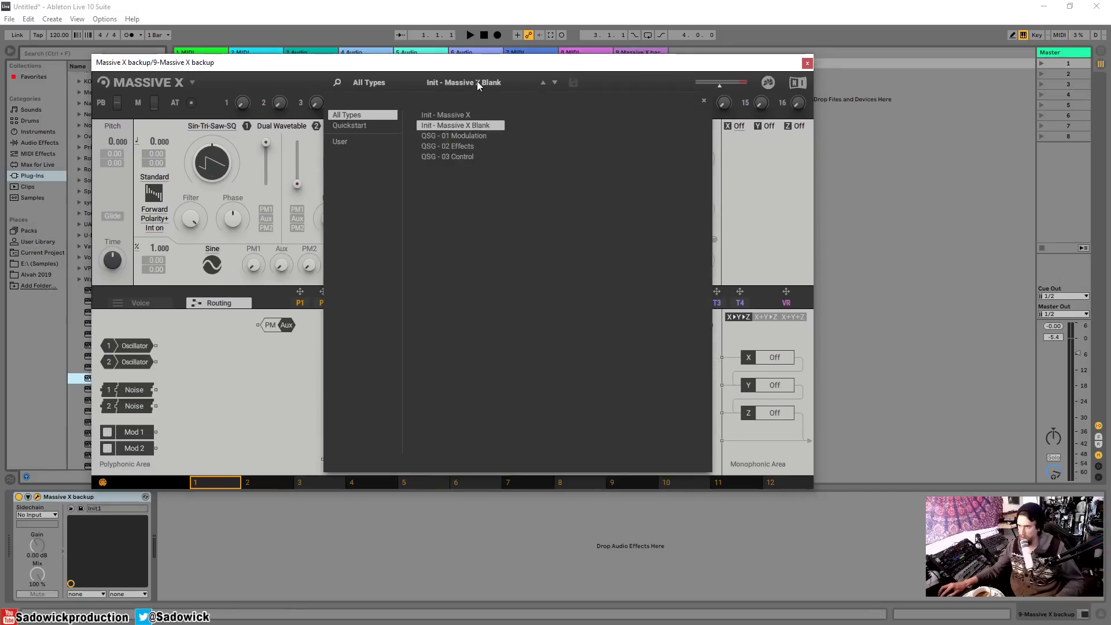
left_click(476, 84)
Route oscillator 1 through filter F into the output and set the filter type to Blue Monark
left_click_drag(124, 343, 366, 360)
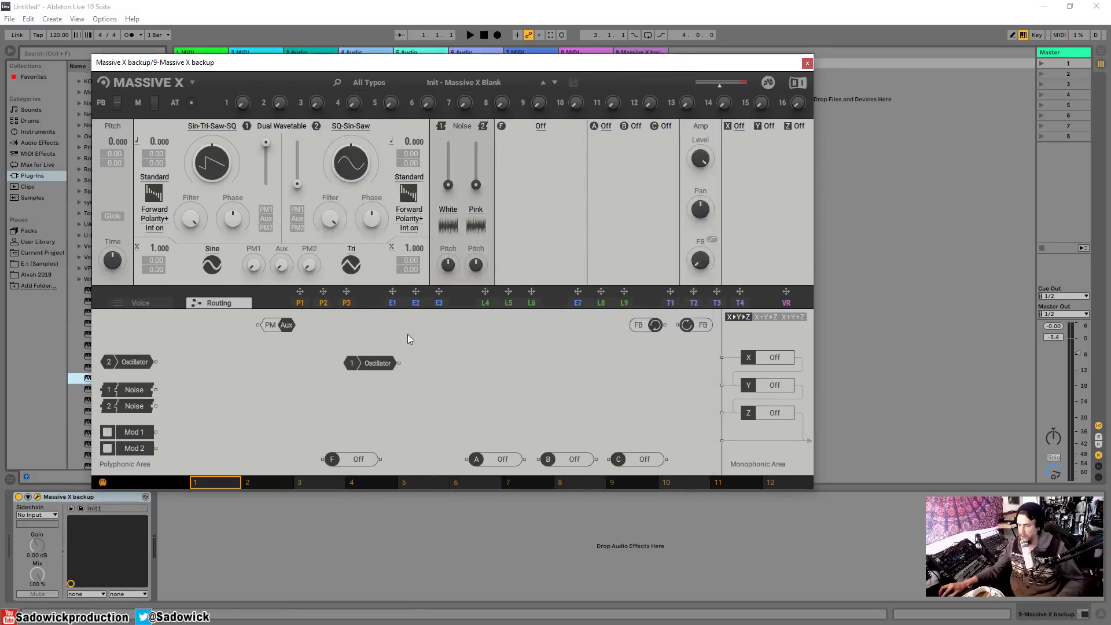
left_click_drag(336, 462, 721, 441)
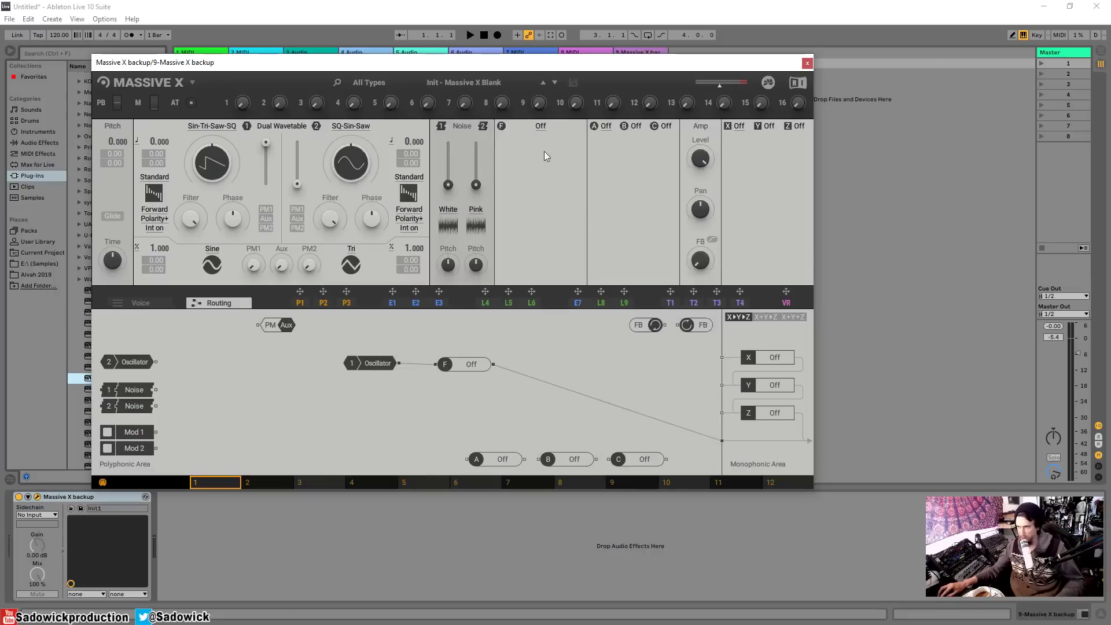
left_click(541, 126)
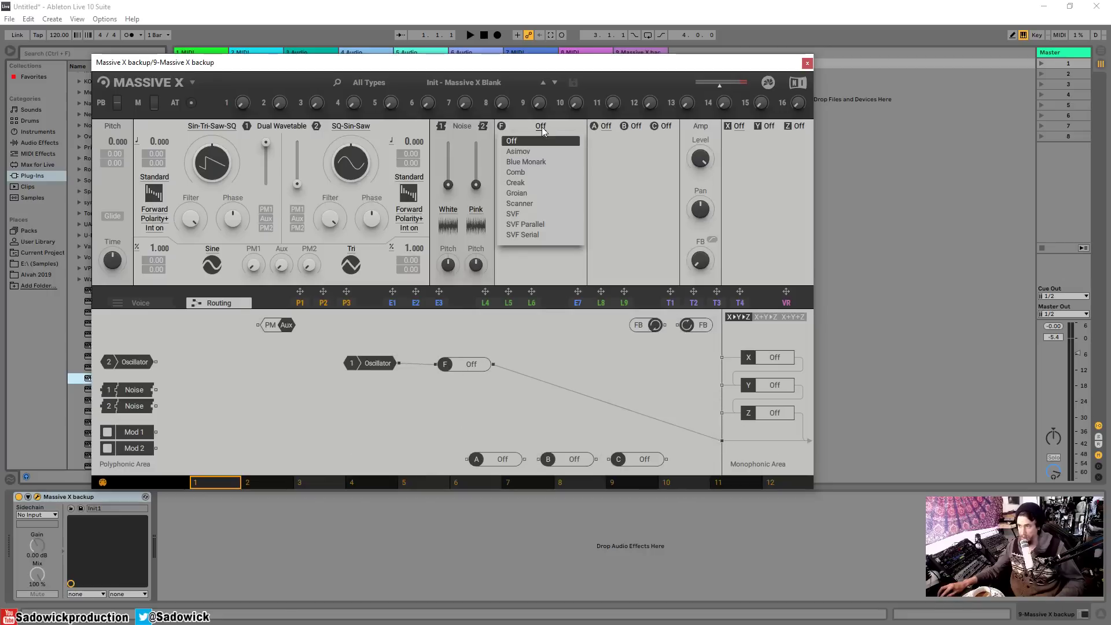
left_click(533, 160)
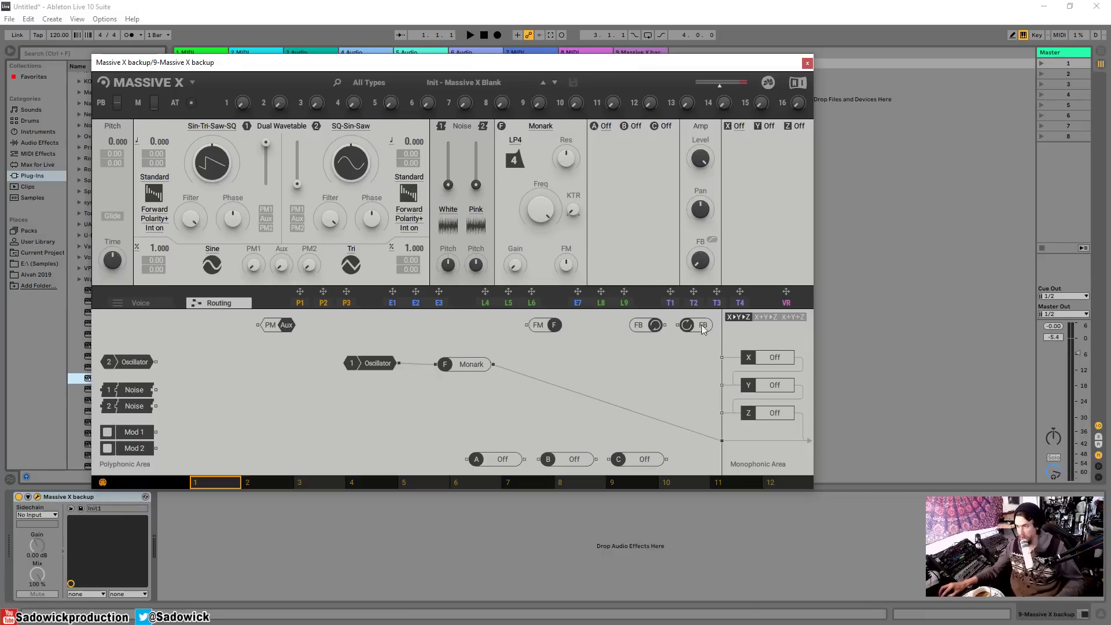
Wire a feedback loop around the Monark filter, from its output to the feedback send and from the feedback return into its input
left_click_drag(701, 325, 556, 414)
left_click_drag(644, 328, 401, 418)
left_click_drag(532, 416, 528, 407)
left_click_drag(493, 365, 508, 408)
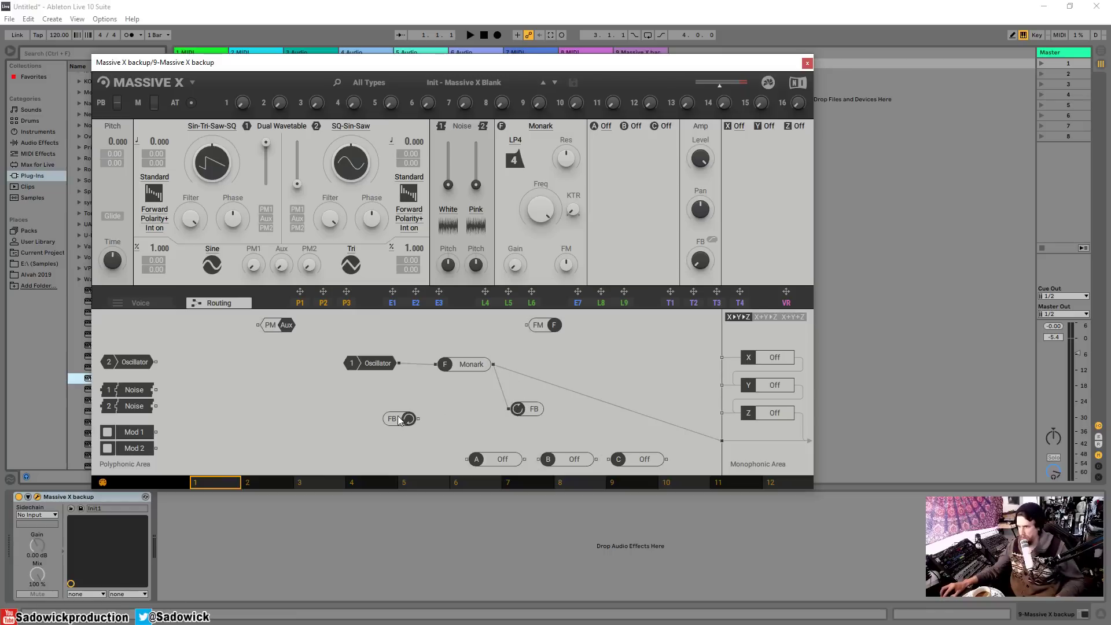
left_click_drag(420, 408, 435, 365)
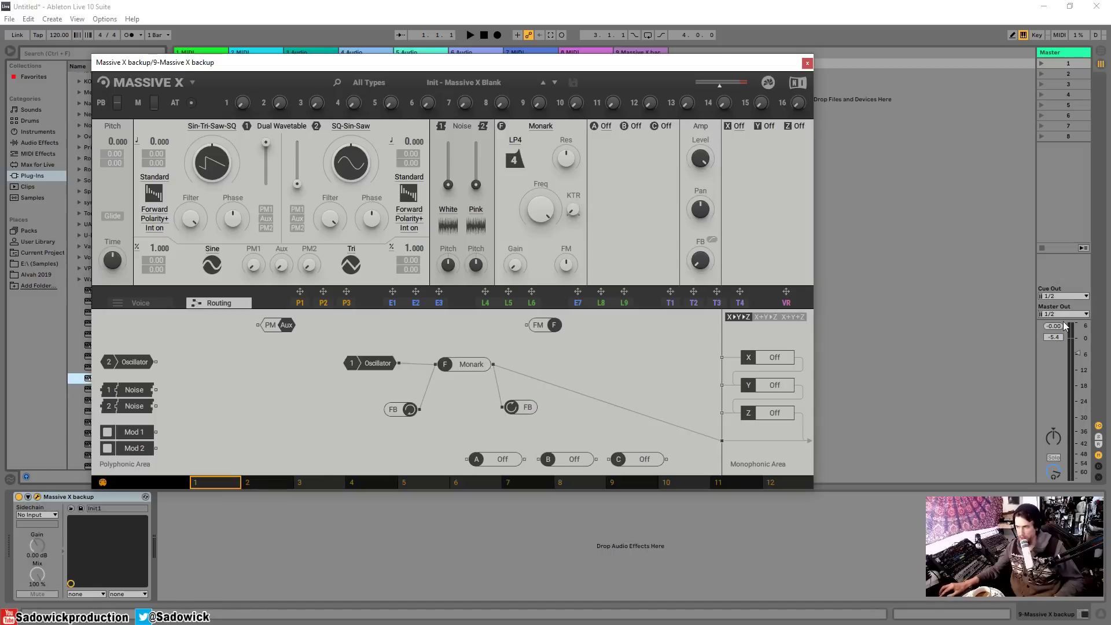
Raise the master track volume to -2.1 dB and increase the synth's output level slightly
left_click_drag(491, 68, 494, 71)
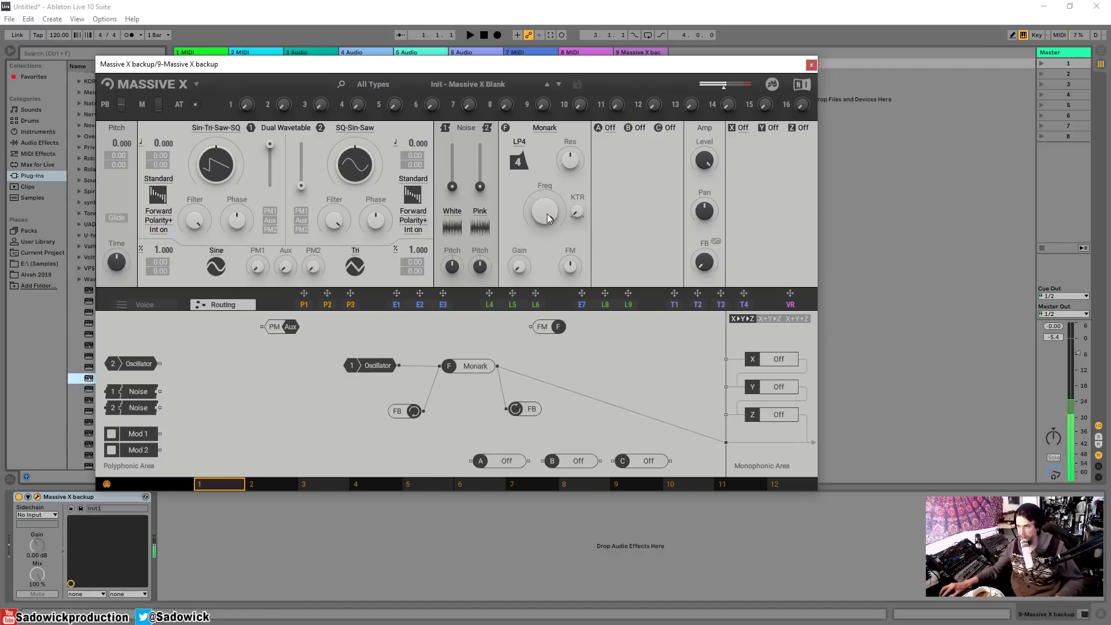
left_click_drag(1077, 352, 1077, 344)
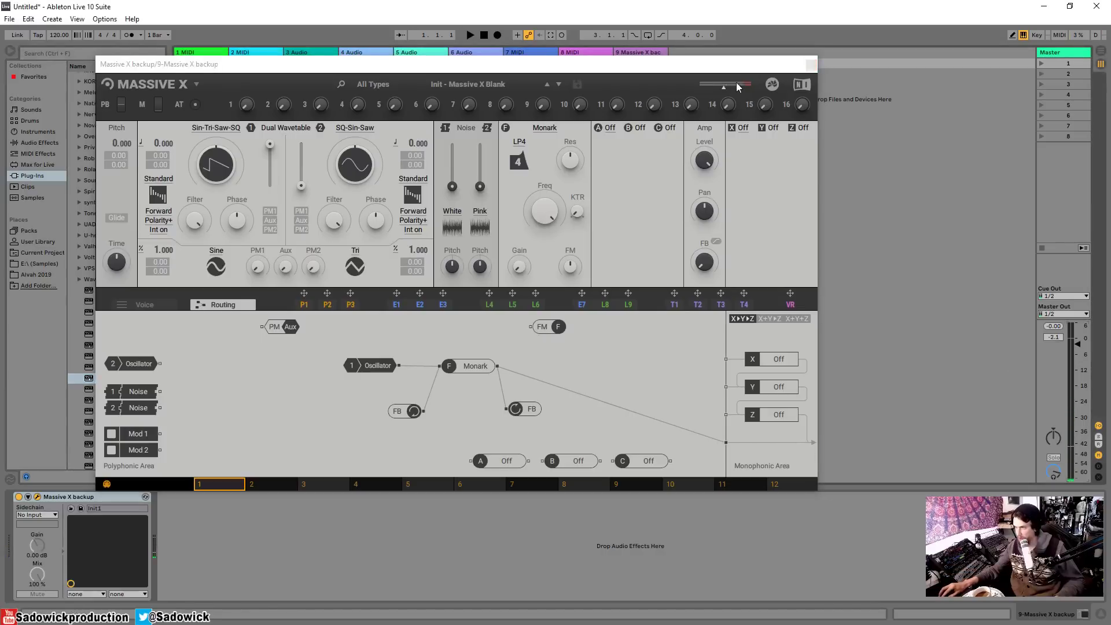
left_click_drag(724, 87, 726, 86)
left_click(1078, 345)
Set oscillator 1's pitch to -12 and bring the Monark filter's cutoff to around mid-range with slightly more resonance
left_click_drag(164, 143, 163, 175)
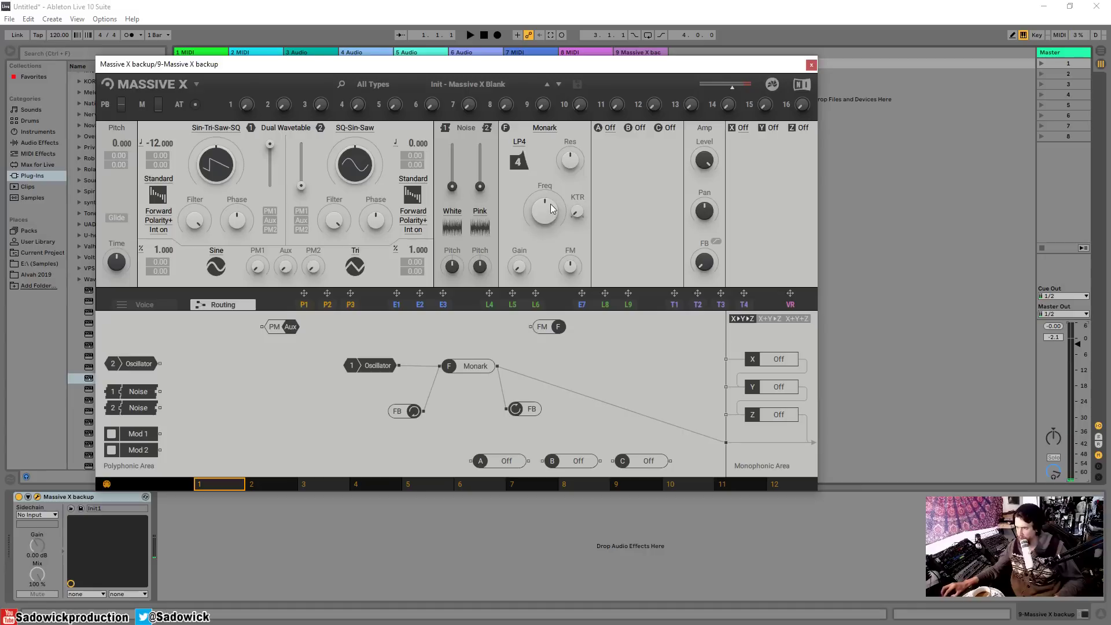
left_click_drag(545, 211, 544, 278)
left_click_drag(570, 160, 570, 154)
left_click_drag(547, 212, 548, 207)
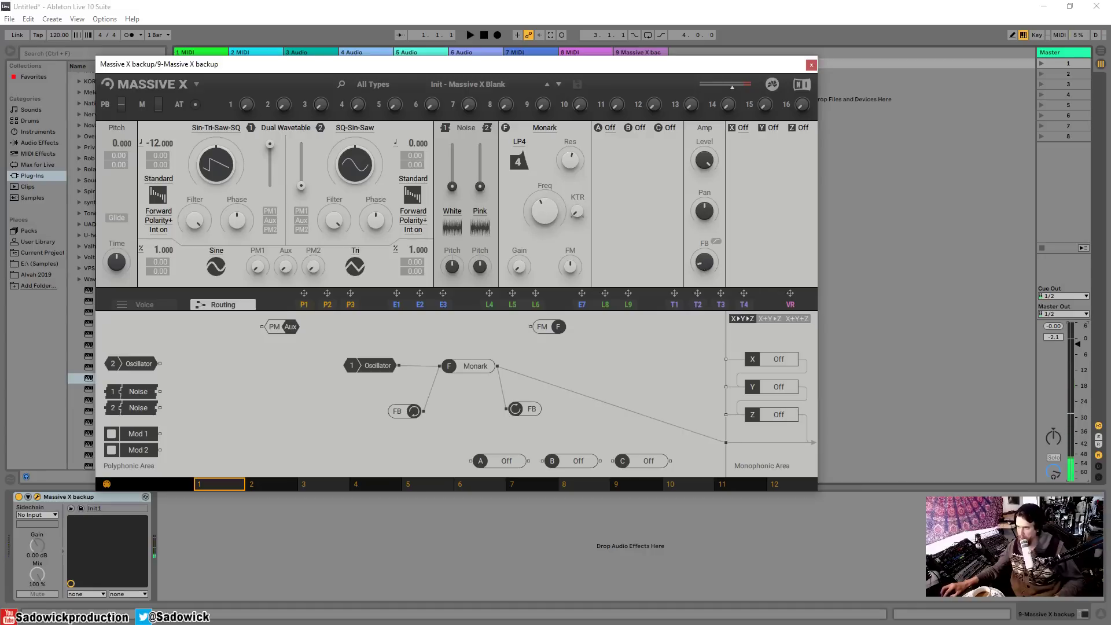
Sweep the Monark filter's cutoff to audition the feedback and raise the filter's gain slightly
left_click_drag(550, 214, 551, 206)
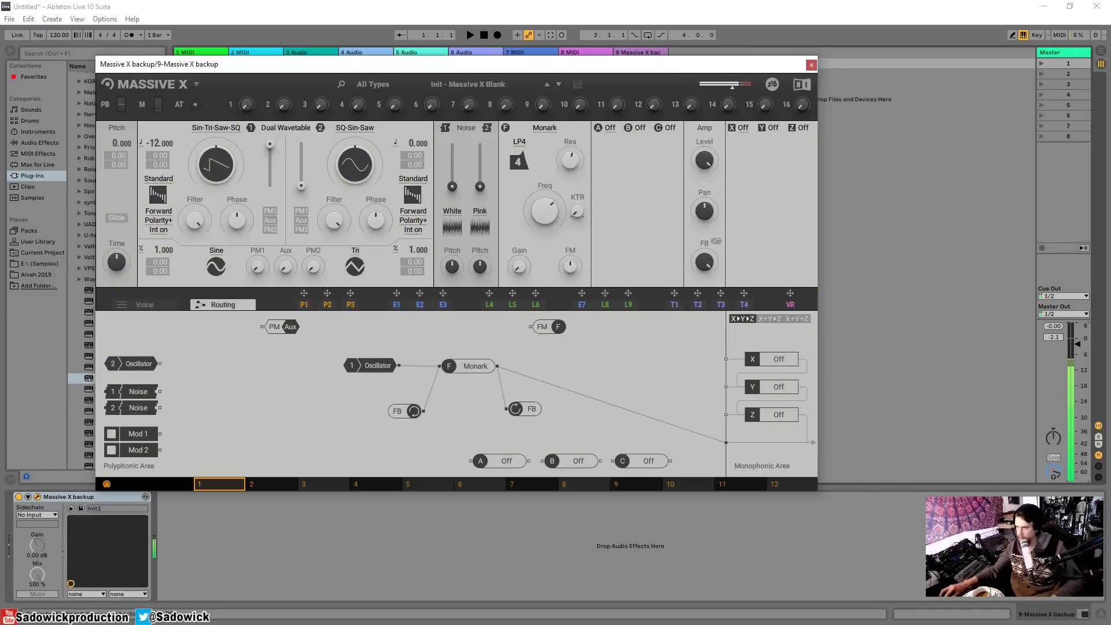
left_click_drag(550, 207, 550, 221)
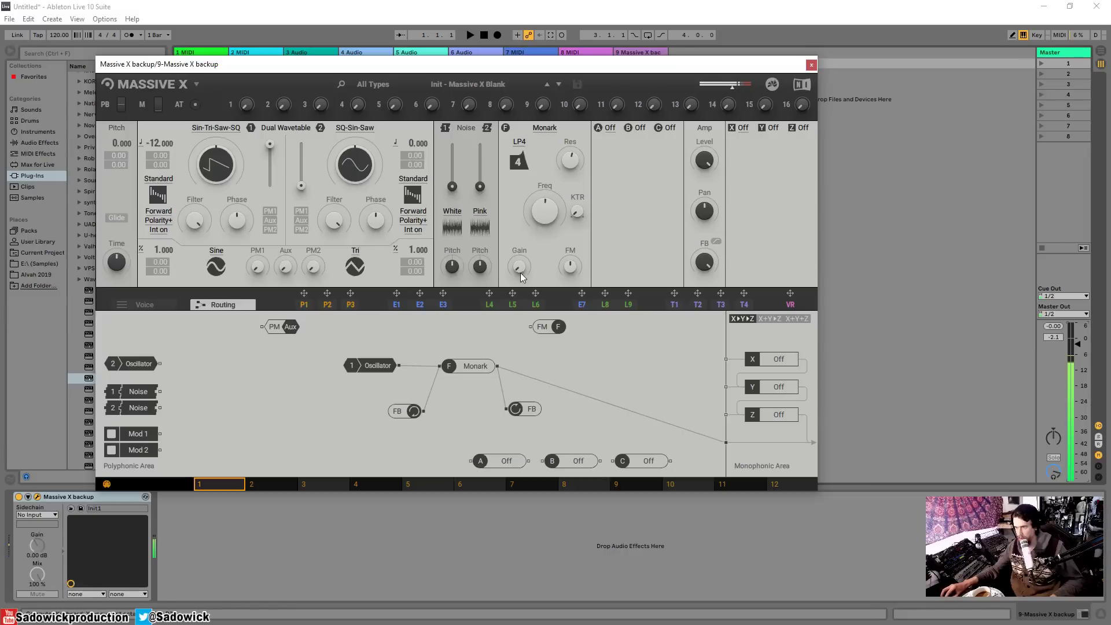
left_click_drag(520, 272, 546, 221)
left_click_drag(553, 215, 552, 207)
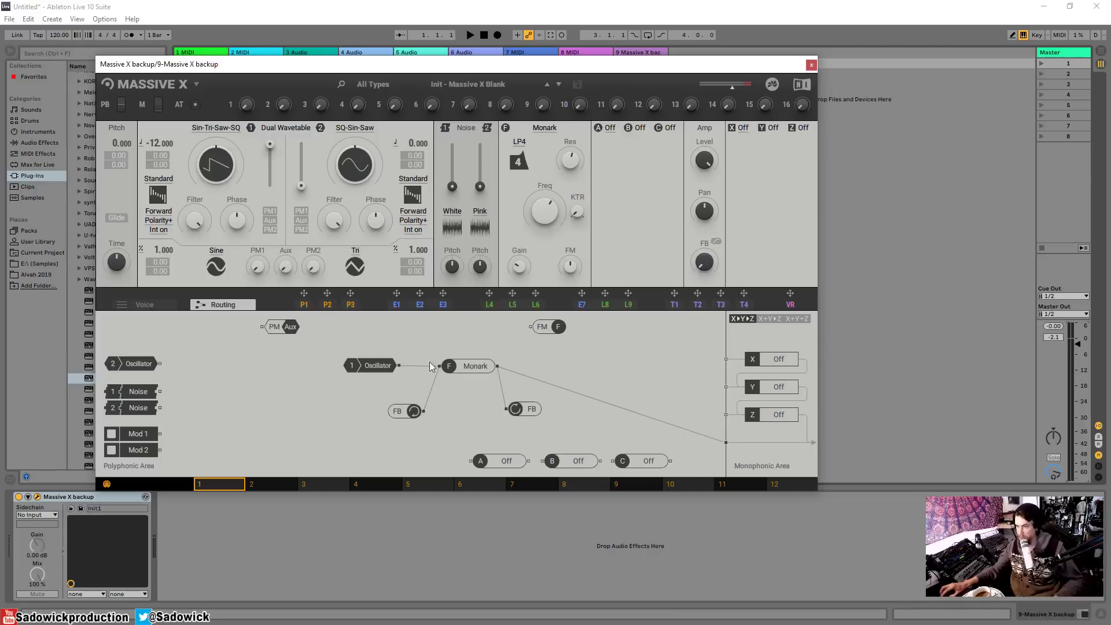
Replace the direct feedback return connection with a chain through inserts A and B into the Monark filter's input
left_click_drag(397, 412, 317, 421)
double_click(401, 394)
left_click_drag(517, 460, 422, 417)
mouse_move(349, 419)
left_mouse_down()
mouse_move(398, 416)
mouse_move(298, 426)
mouse_move(349, 431)
left_mouse_up()
left_click_drag(578, 463, 415, 429)
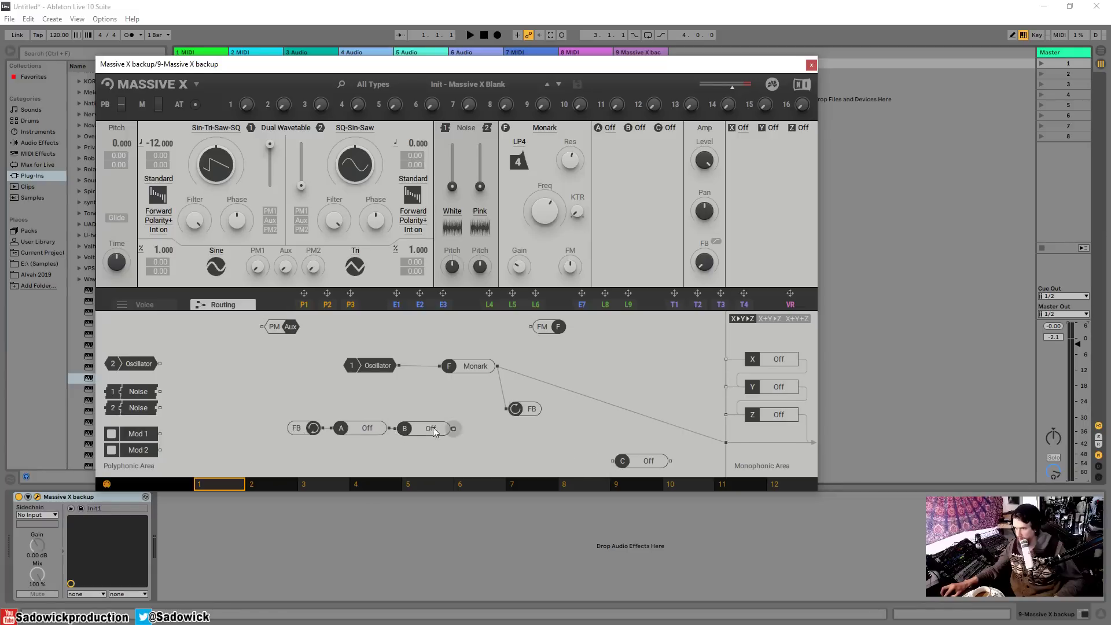
left_click_drag(307, 435, 312, 435)
left_click_drag(452, 428, 437, 365)
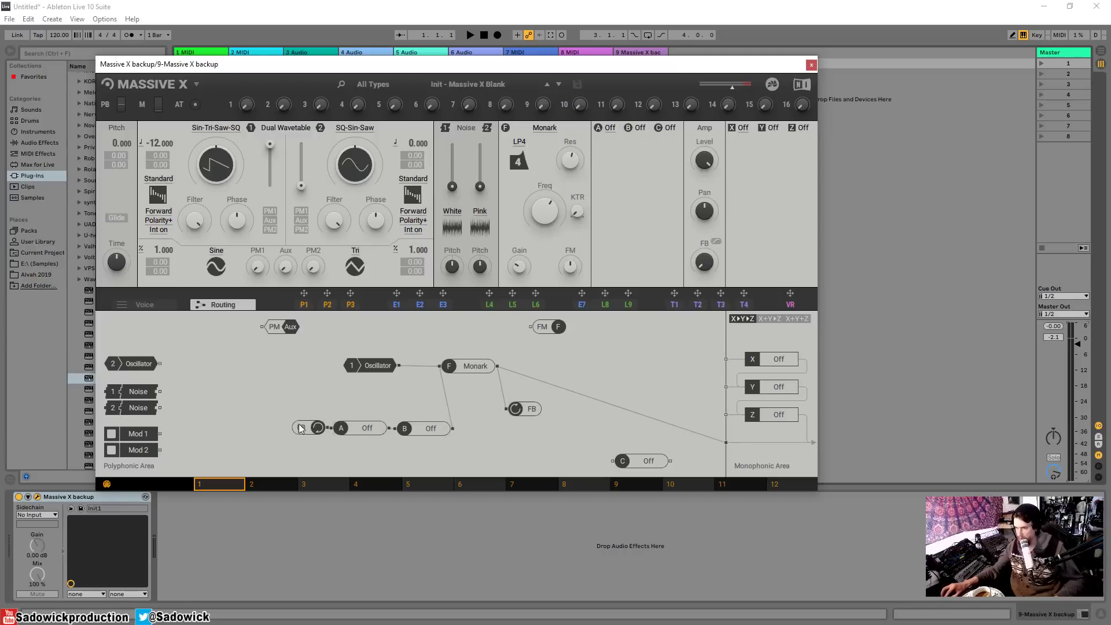
left_click_drag(302, 426, 295, 425)
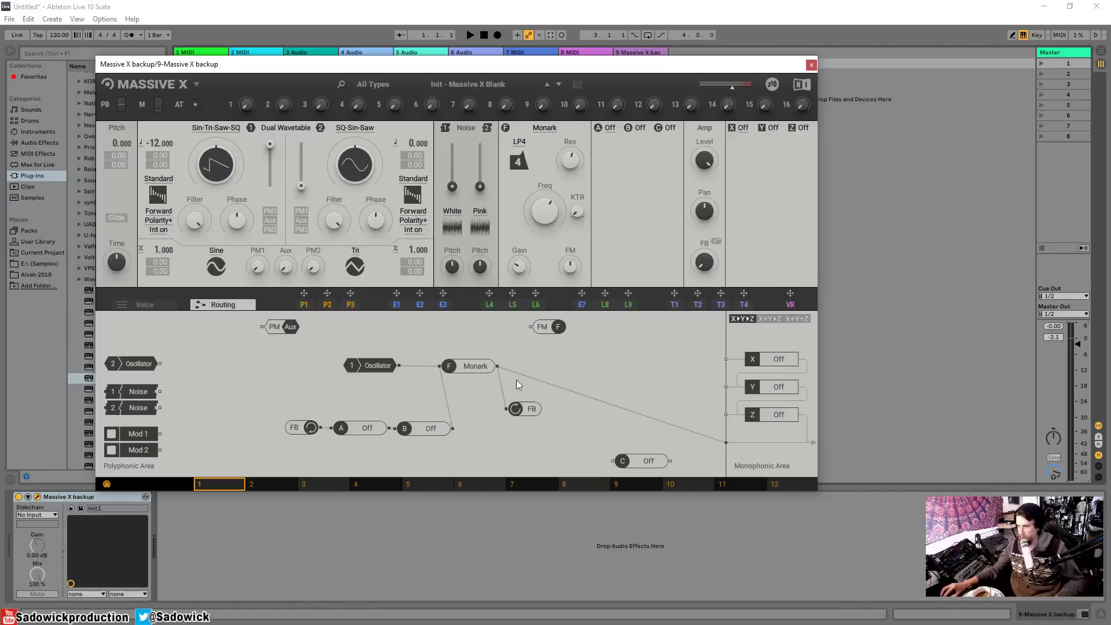
Reroute insert B's output to the main output and leave the Monark filter feeding only the feedback send
left_click_drag(657, 462, 643, 330)
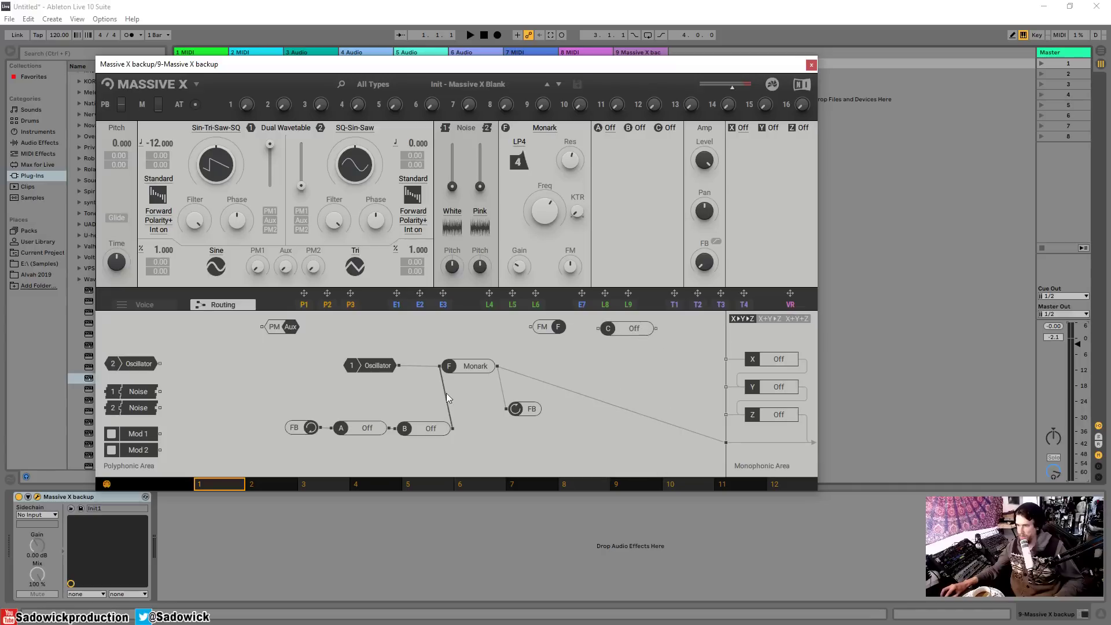
left_click_drag(453, 429, 724, 443)
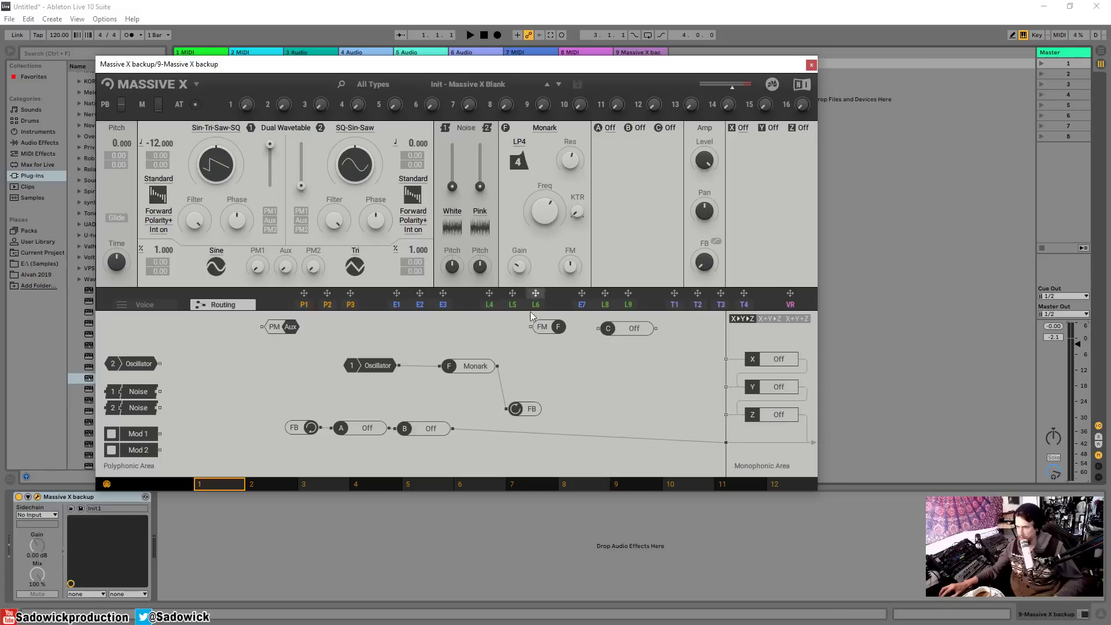
left_click_drag(522, 413, 533, 366)
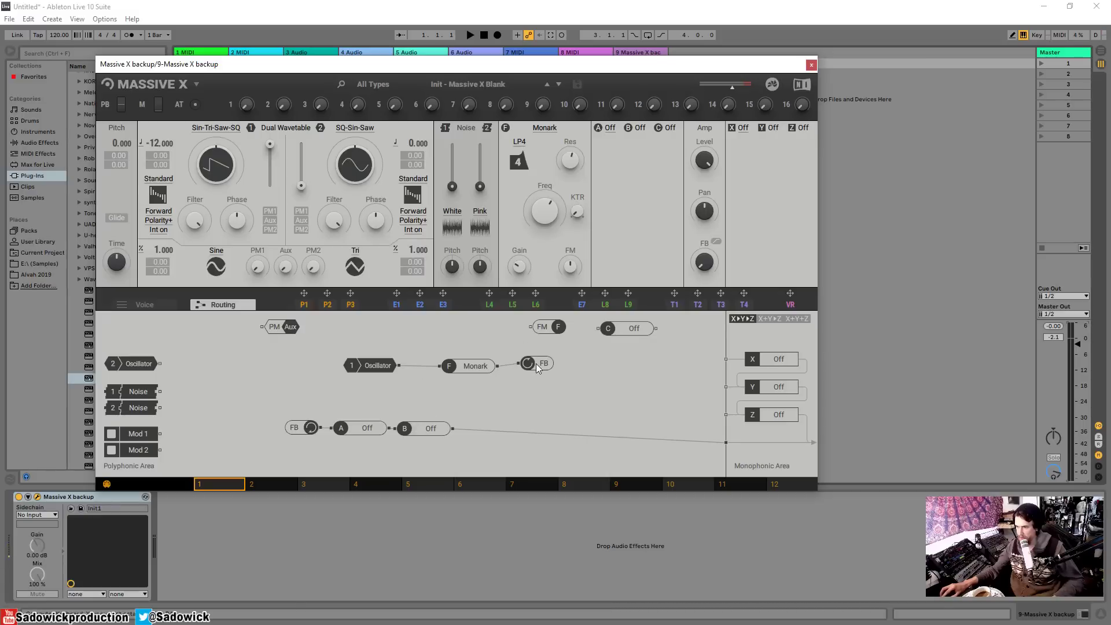
left_click_drag(560, 65, 531, 80)
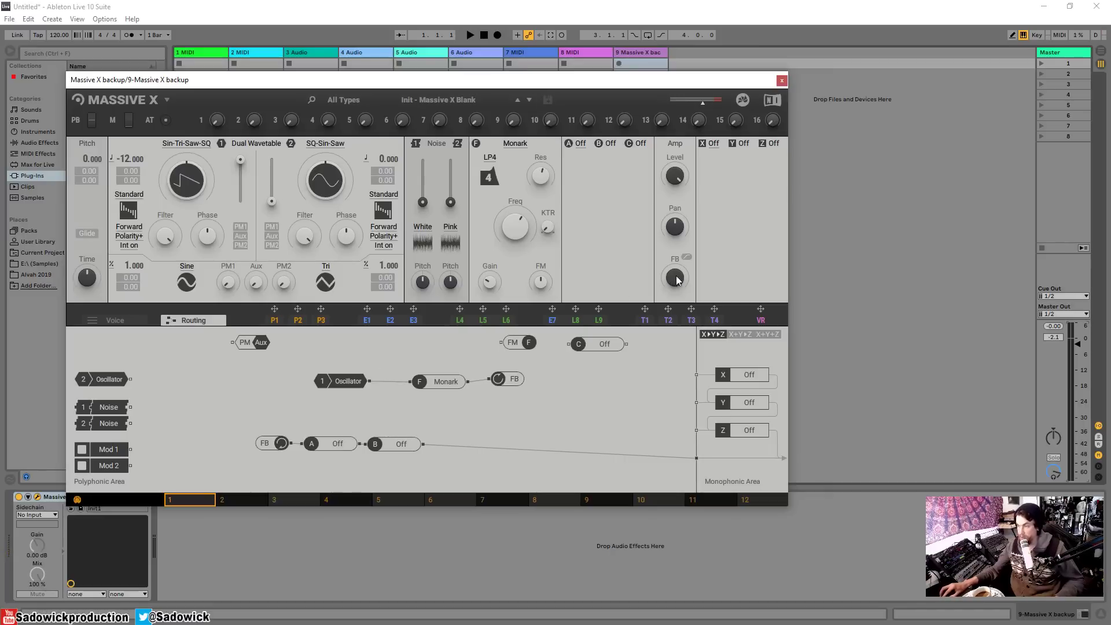
Try out the amp section's feedback switch and feedback amount
left_click_drag(513, 379, 511, 382)
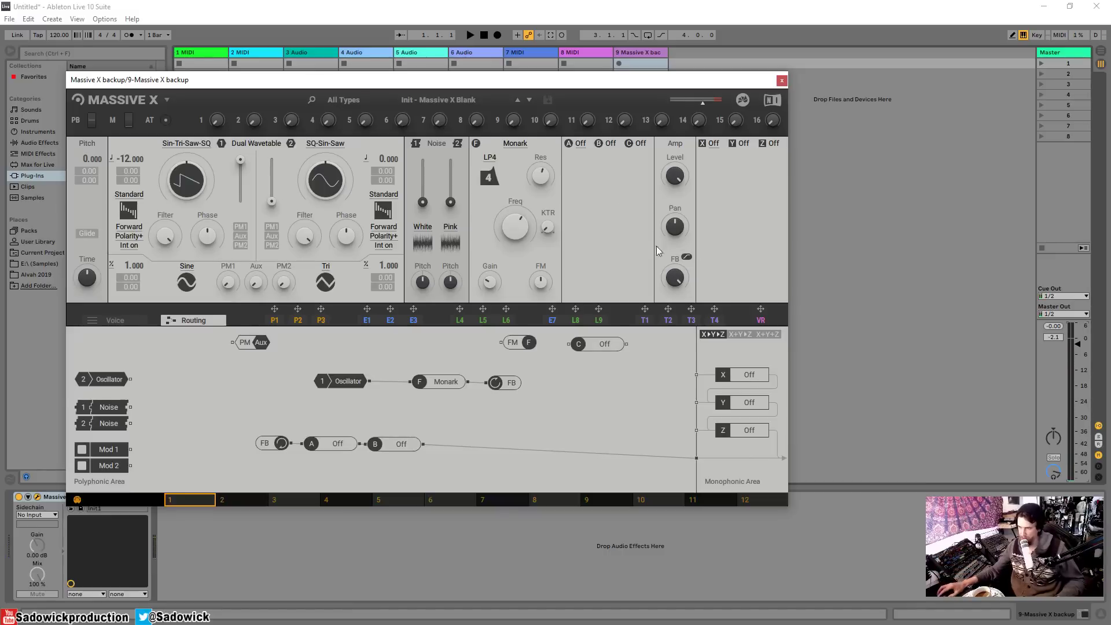
left_click(686, 256)
left_click_drag(673, 280, 672, 304)
Set insert A to Utility with an LP2 filter and lower its Freq1 cutoff
left_click(579, 143)
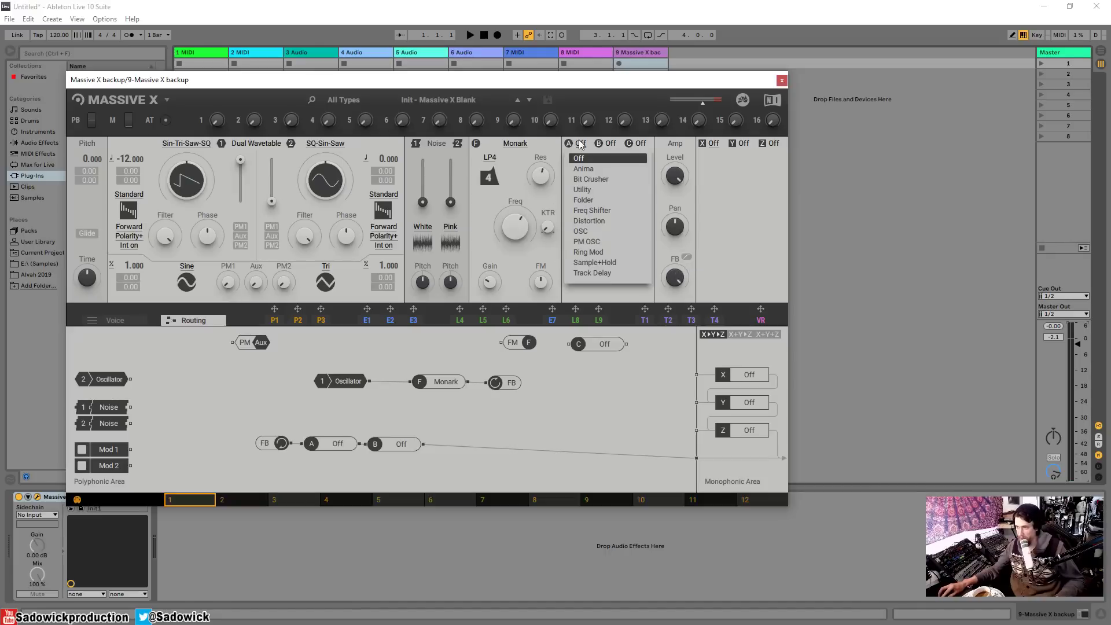
left_click(597, 188)
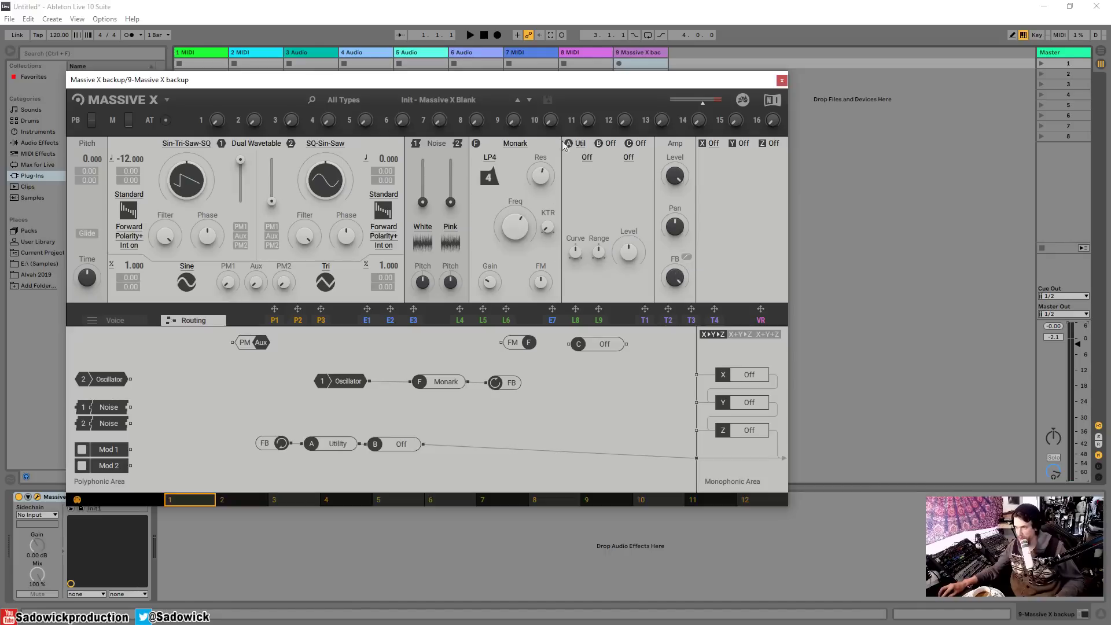
left_click(587, 159)
left_click(578, 213)
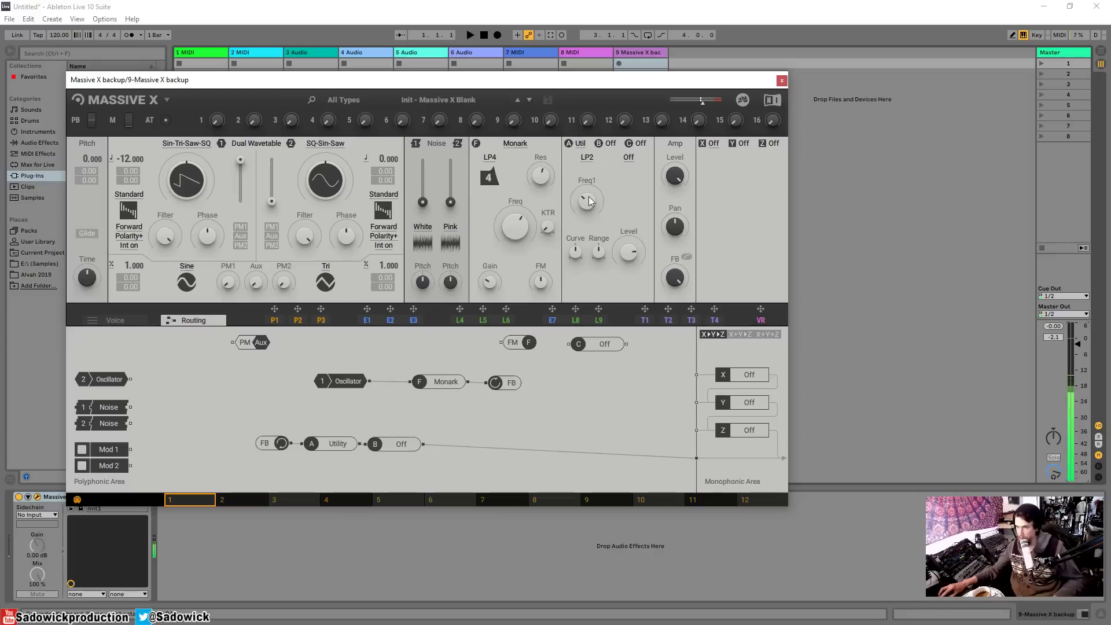
left_click_drag(588, 200, 588, 212)
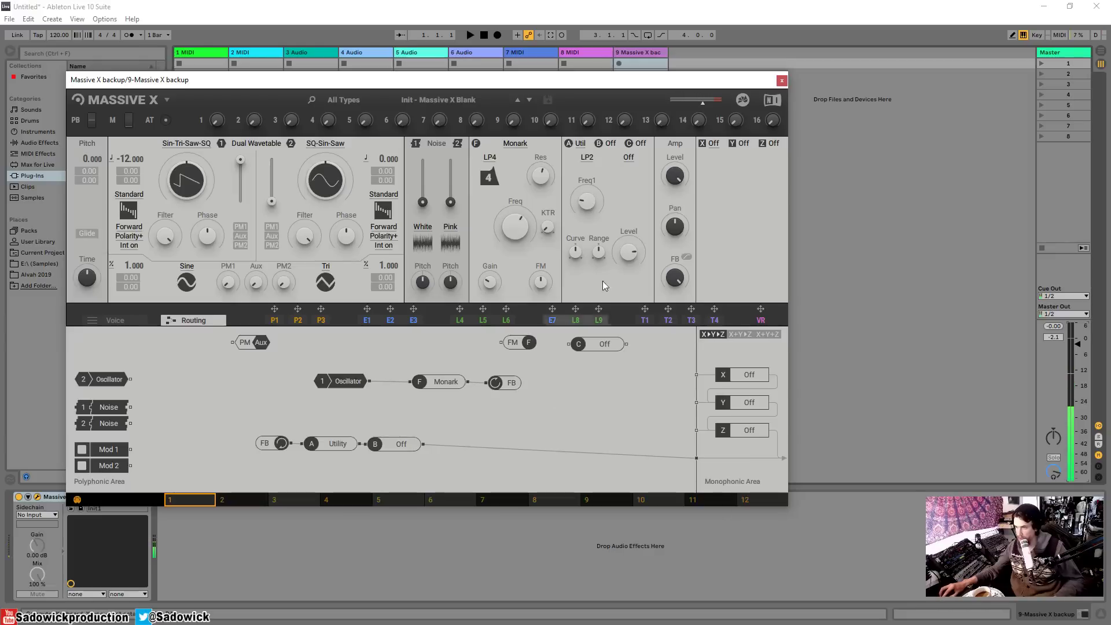
Route insert B's output back into the Monark filter and connect the filter to the main output
left_click_drag(425, 443, 697, 458)
left_click_drag(511, 380, 529, 373)
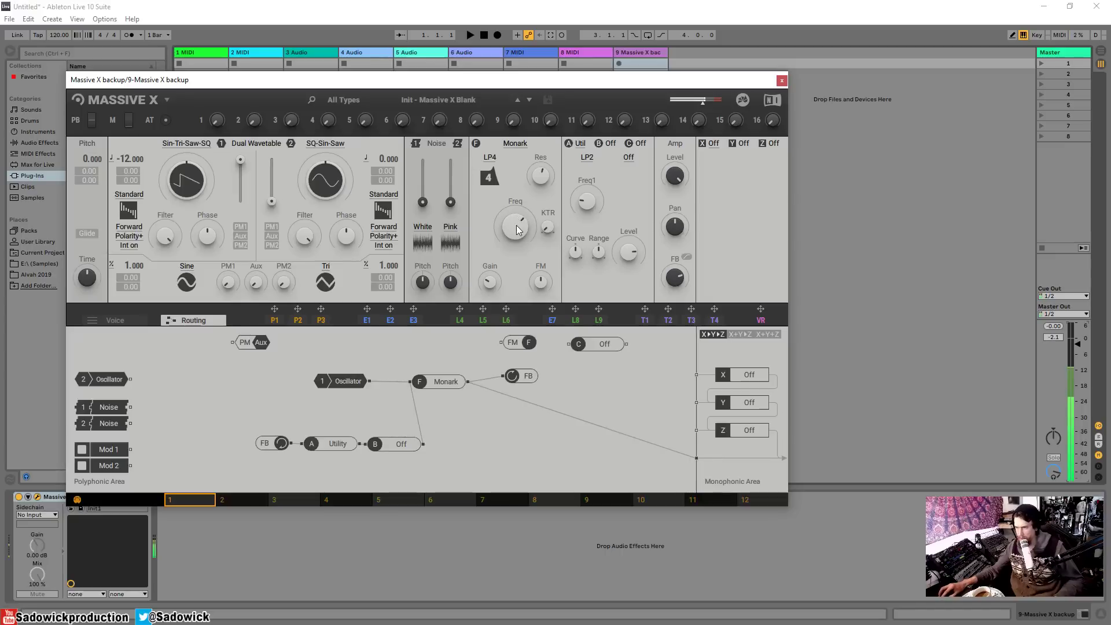
Lower the Monark filter's cutoff and raise its gain, compensating with the master volume at -8.7 dB
left_click_drag(516, 225, 516, 236)
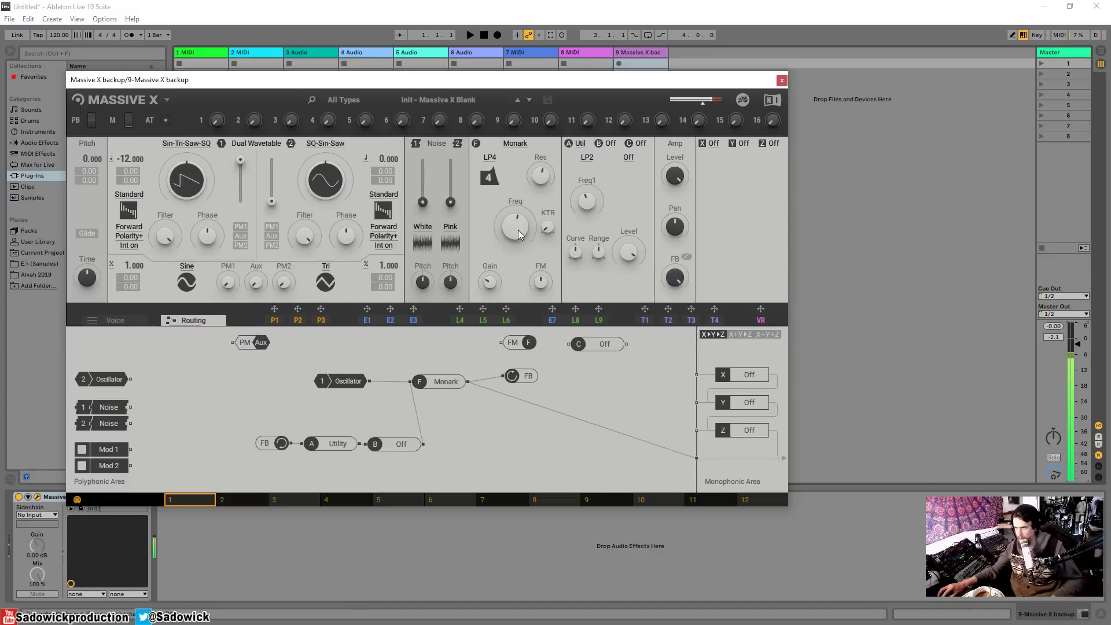
left_click_drag(516, 220, 516, 227)
left_click_drag(491, 283, 492, 269)
left_click(988, 304)
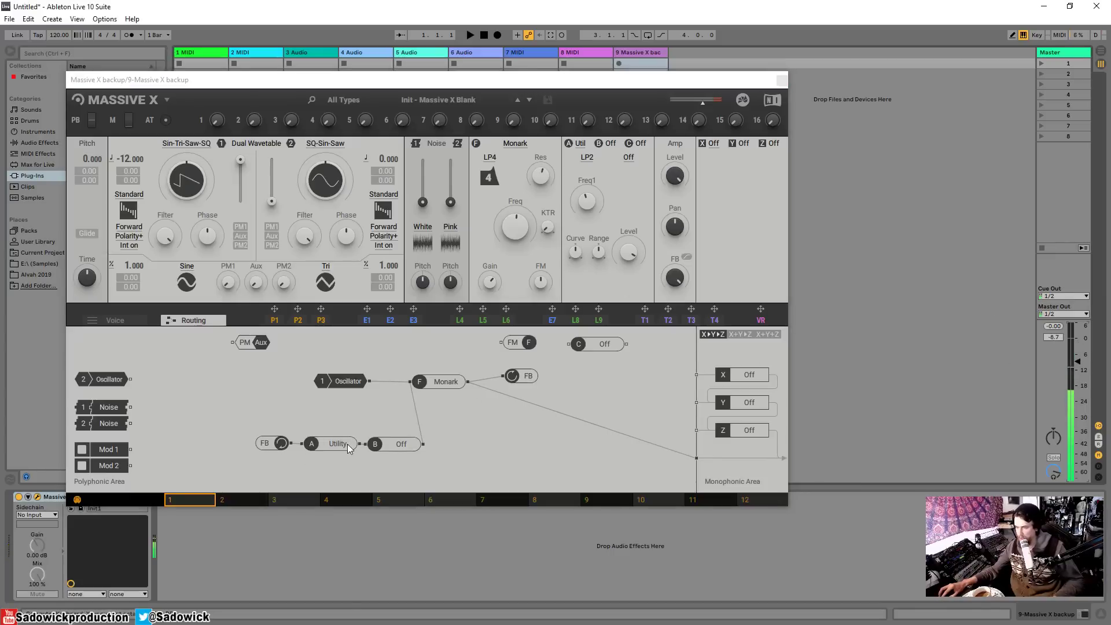
Toggle the bypass of Utility insert A repeatedly to compare the feedback sound, leaving it enabled
left_click(331, 446)
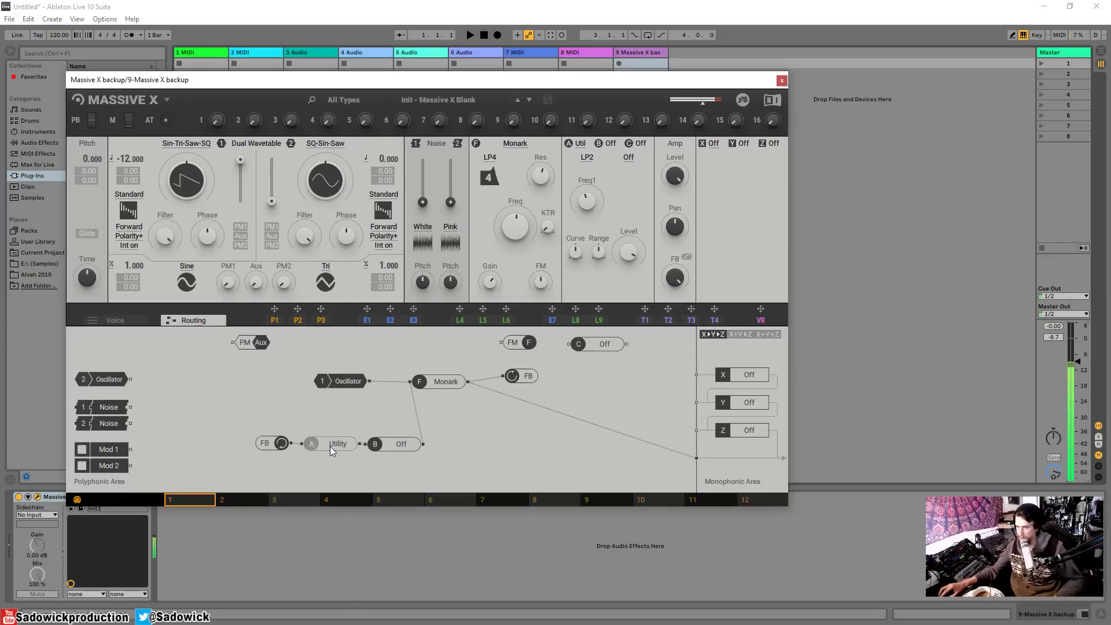
left_click(330, 446)
left_click(329, 446)
left_click(330, 446)
left_click(330, 446)
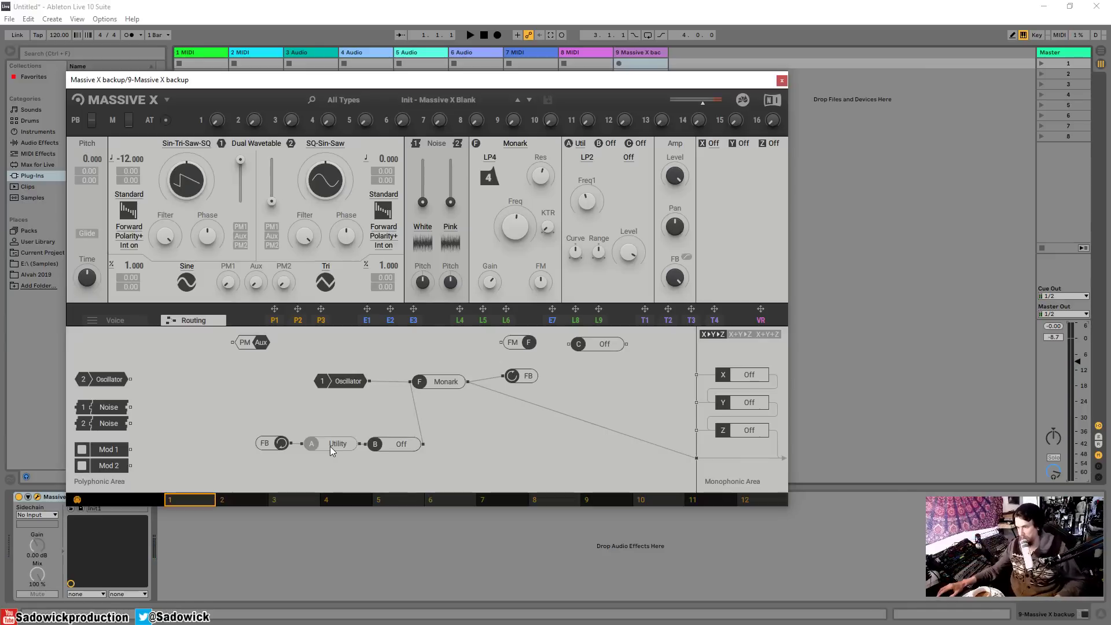
left_click(329, 446)
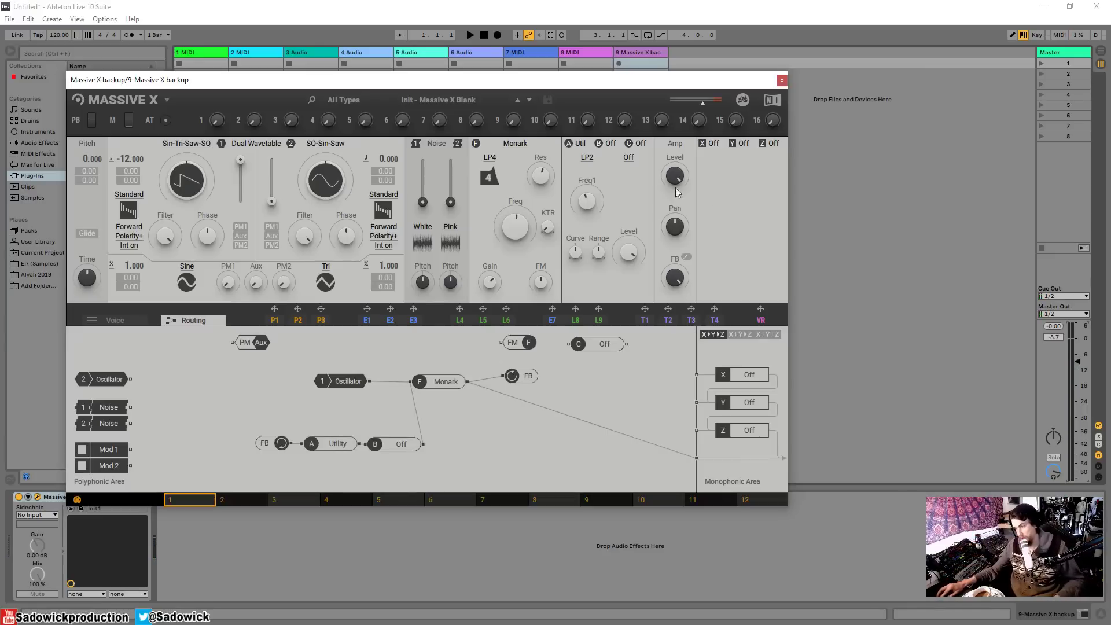
Set insert B to OSC, lower its pitch to -12, and move the Oscillator 1 node slightly higher in the routing
left_click(610, 144)
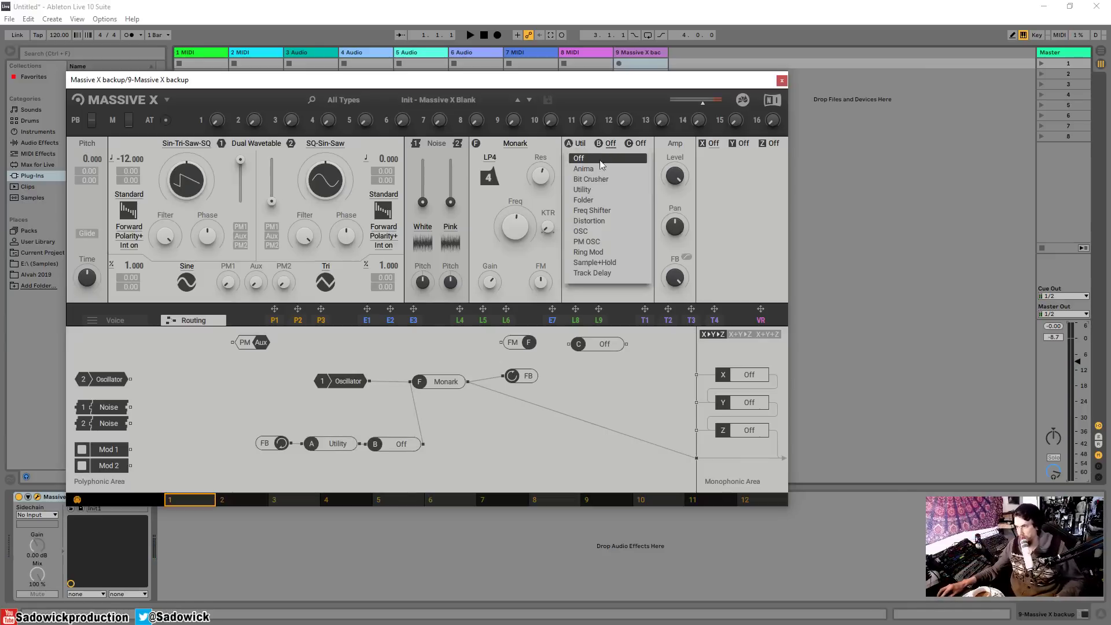
left_click(581, 231)
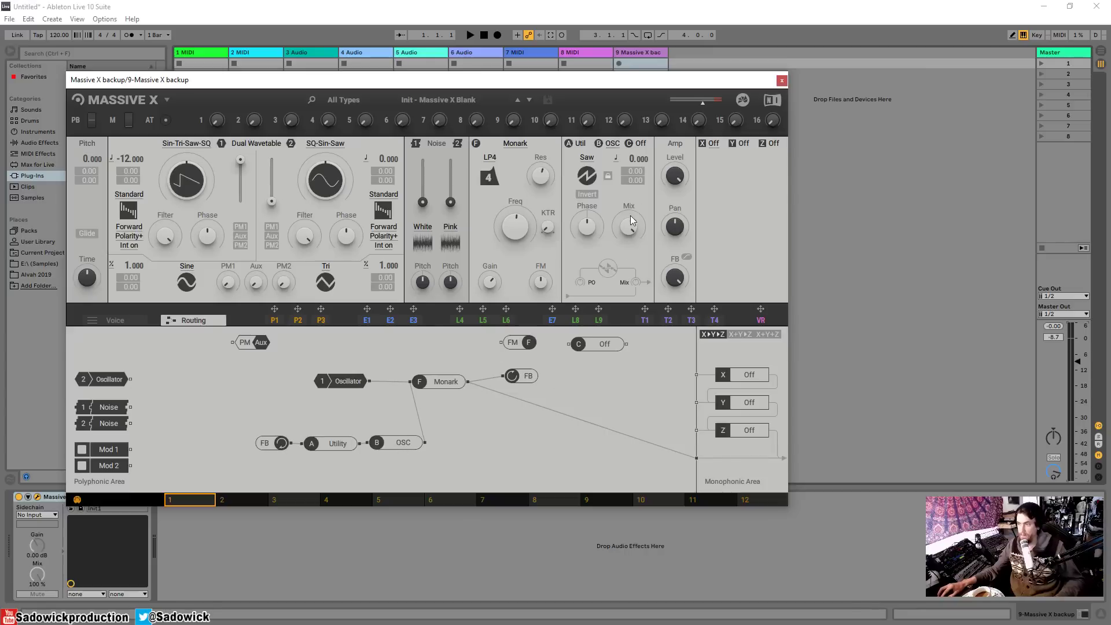
left_click_drag(633, 156, 633, 171)
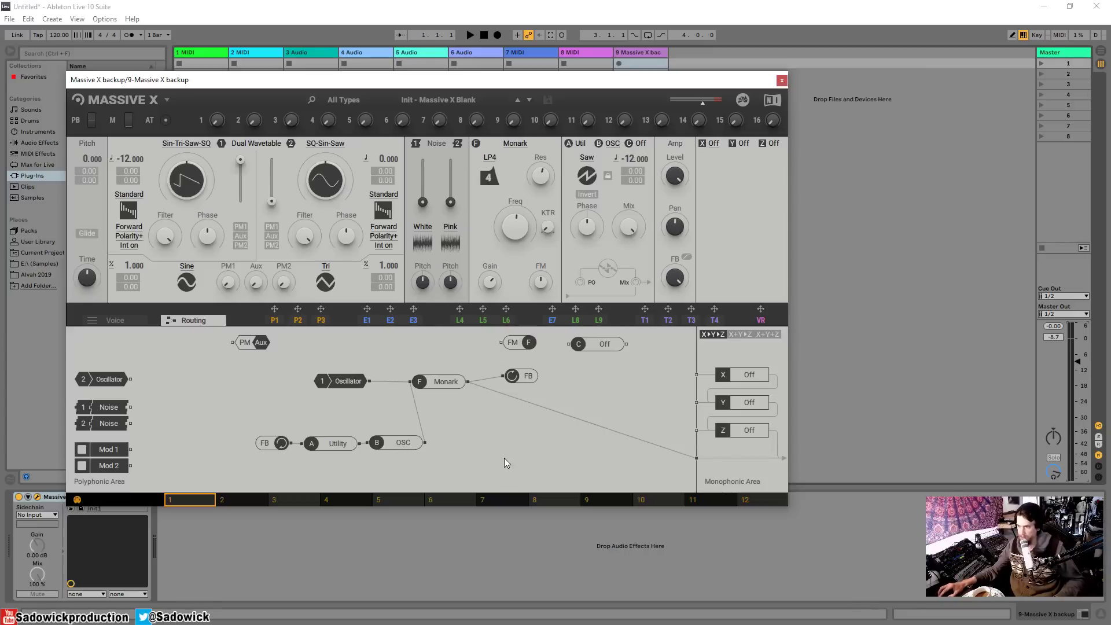
left_click_drag(353, 381, 359, 370)
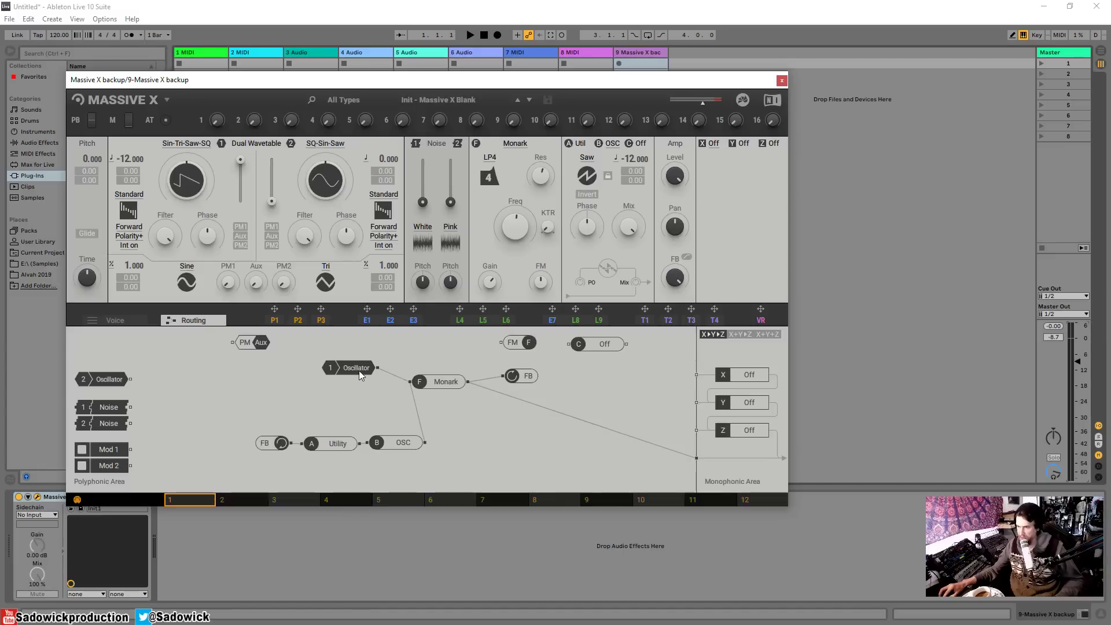
left_click_drag(389, 443, 388, 442)
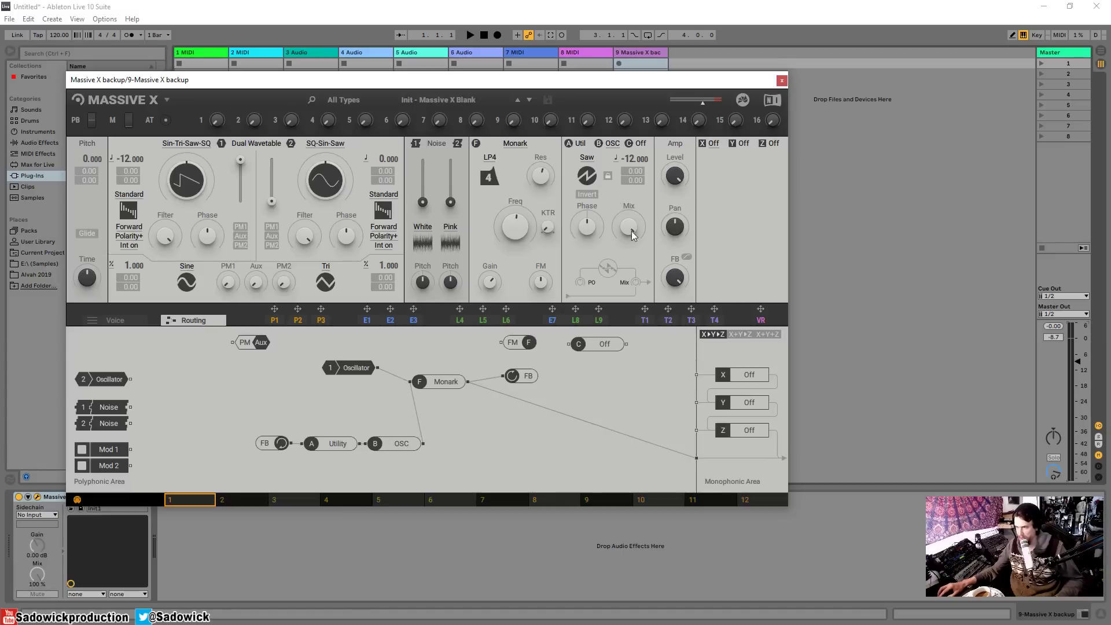
Switch insert B's oscillator waveform to Pulse, reduce its Mix, and set its pitch to -24
left_click(586, 160)
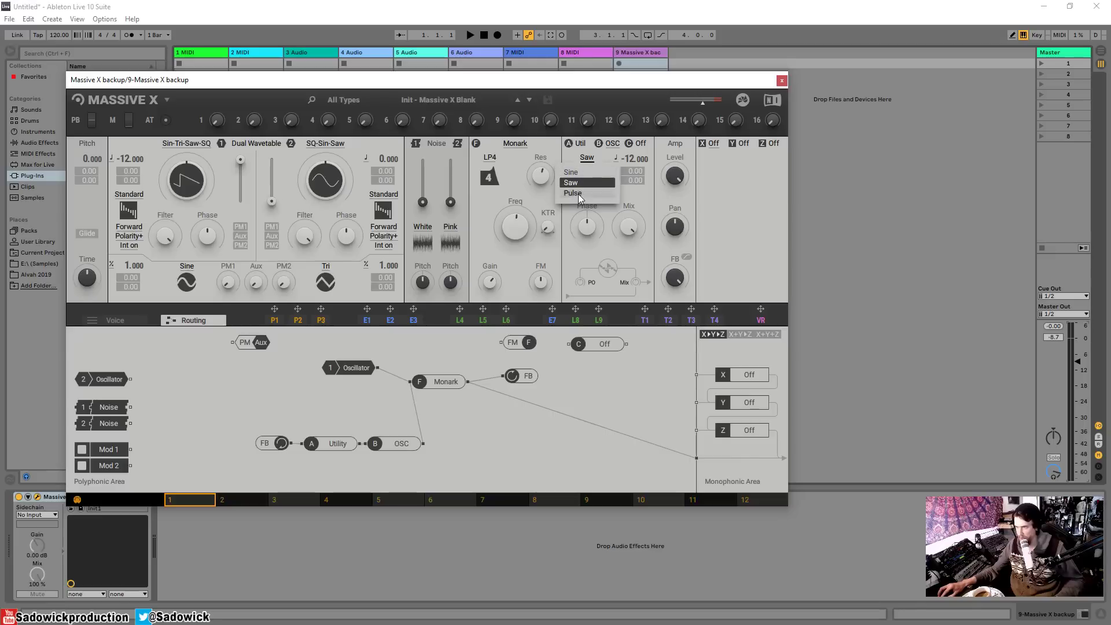
left_click(578, 193)
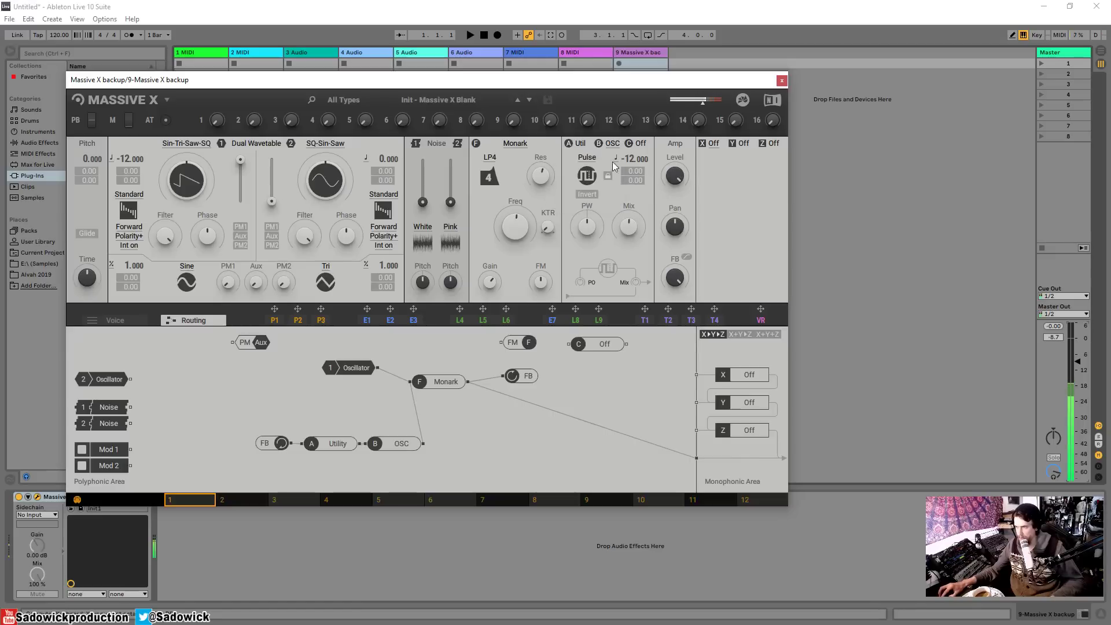
mouse_move(635, 159)
left_mouse_down()
mouse_move(635, 184)
mouse_move(635, 170)
left_mouse_up()
Sweep the Monark cutoff upward and toggle the bypass of inserts B and A to compare, leaving Utility bypassed
left_click_drag(515, 226, 514, 237)
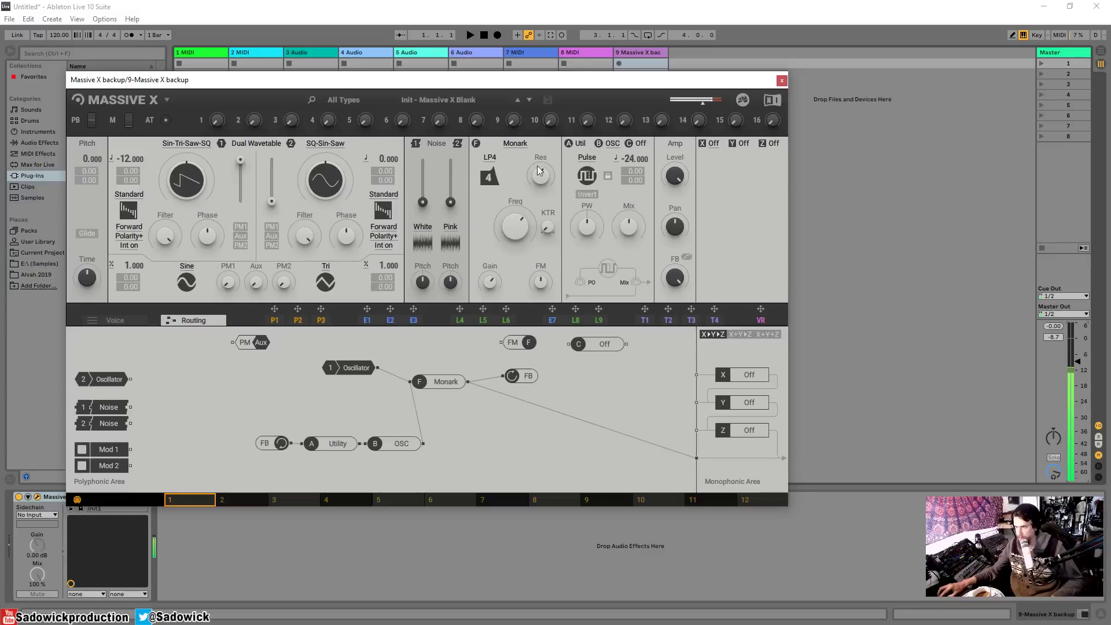
left_click_drag(515, 226, 514, 215)
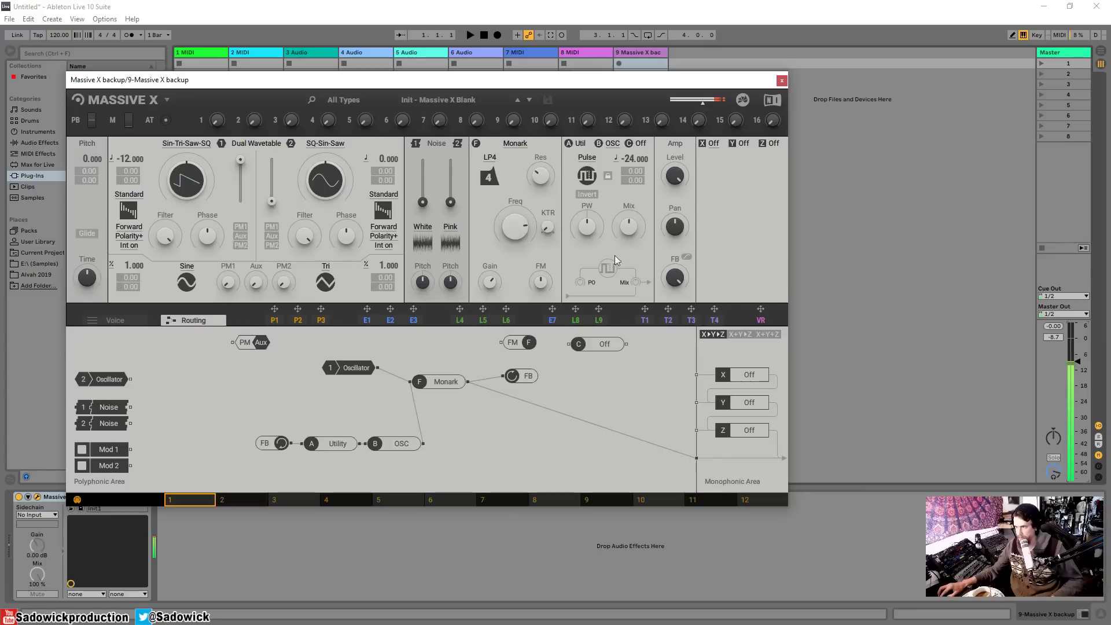
left_click(402, 445)
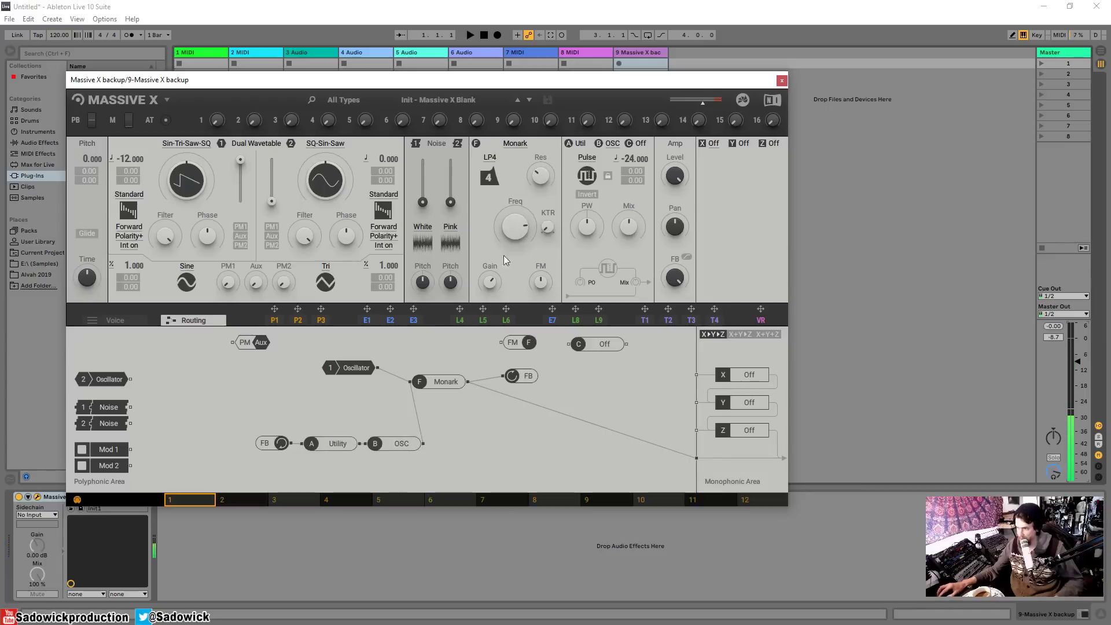
left_click(338, 445)
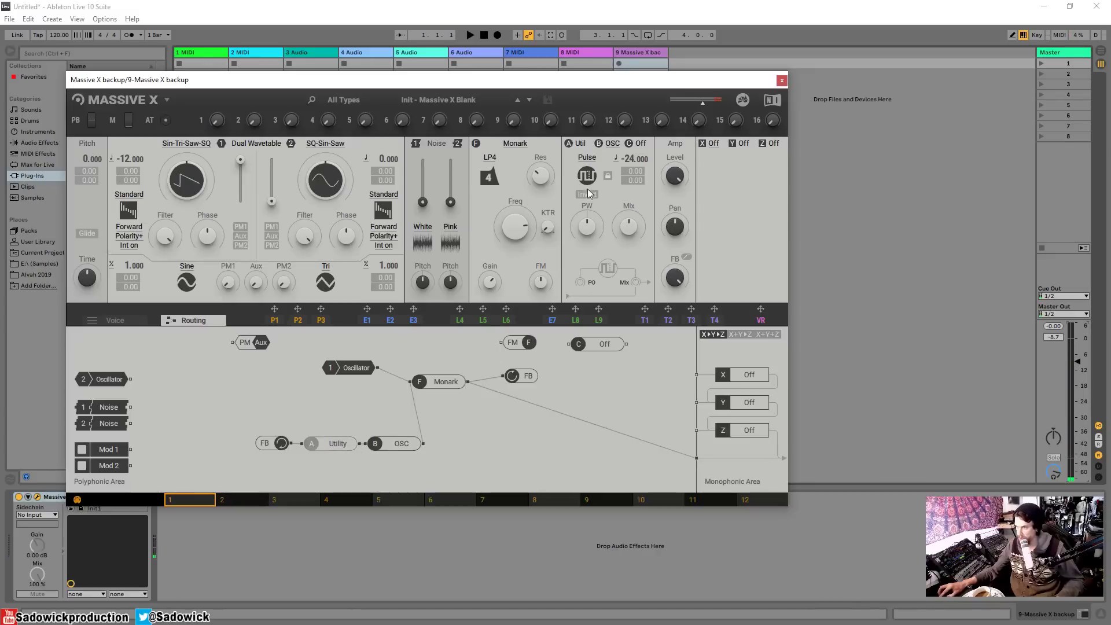
Replace insert B with Ring Mod and re-enable the bypassed Utility insert A in the feedback path
left_click(613, 144)
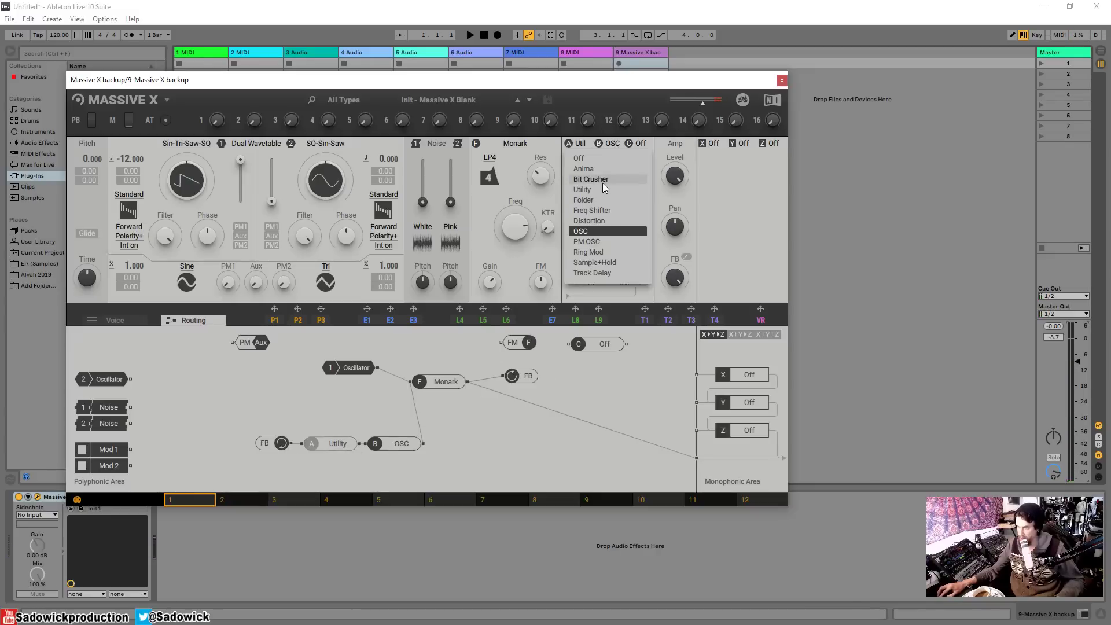
left_click(603, 252)
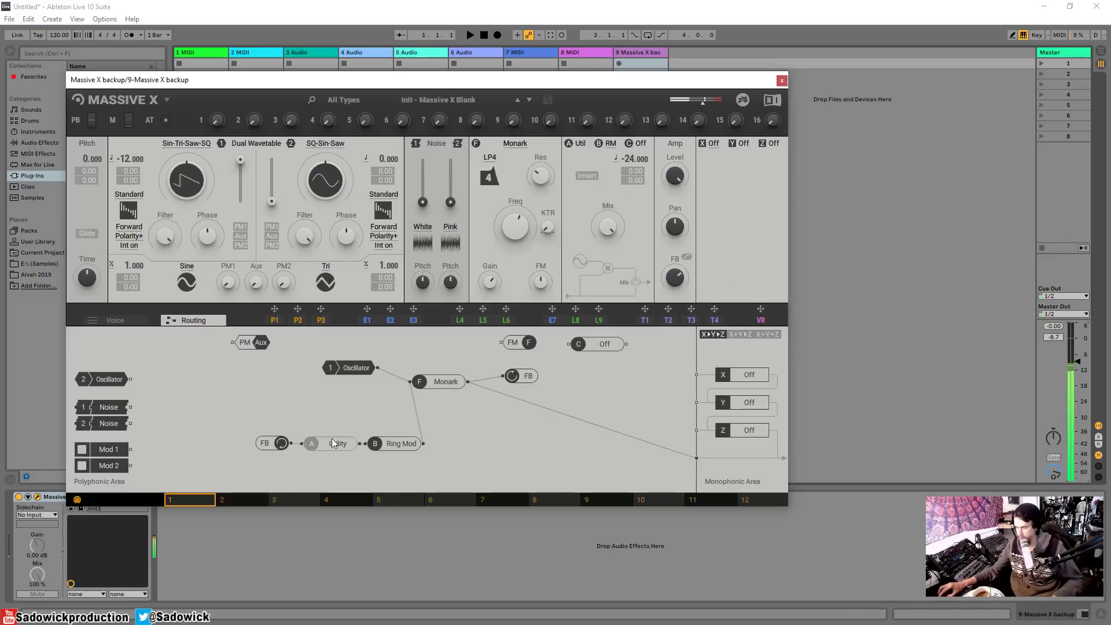
left_click(319, 449)
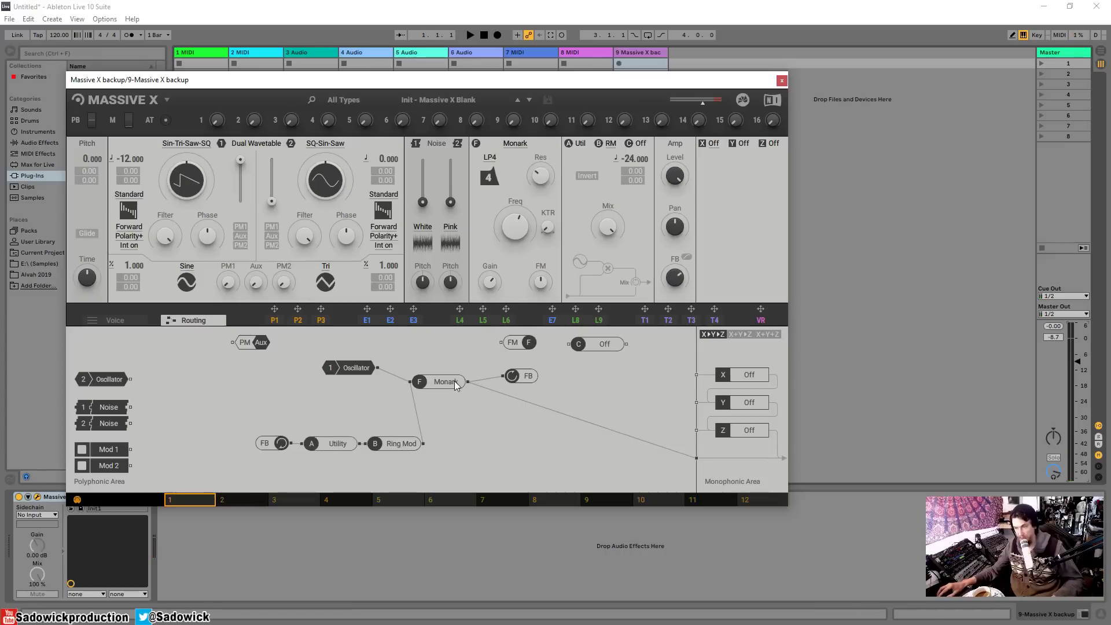
Replace insert A with Distortion, keeping its node aligned in the feedback path, and raise its Drive
left_click(581, 144)
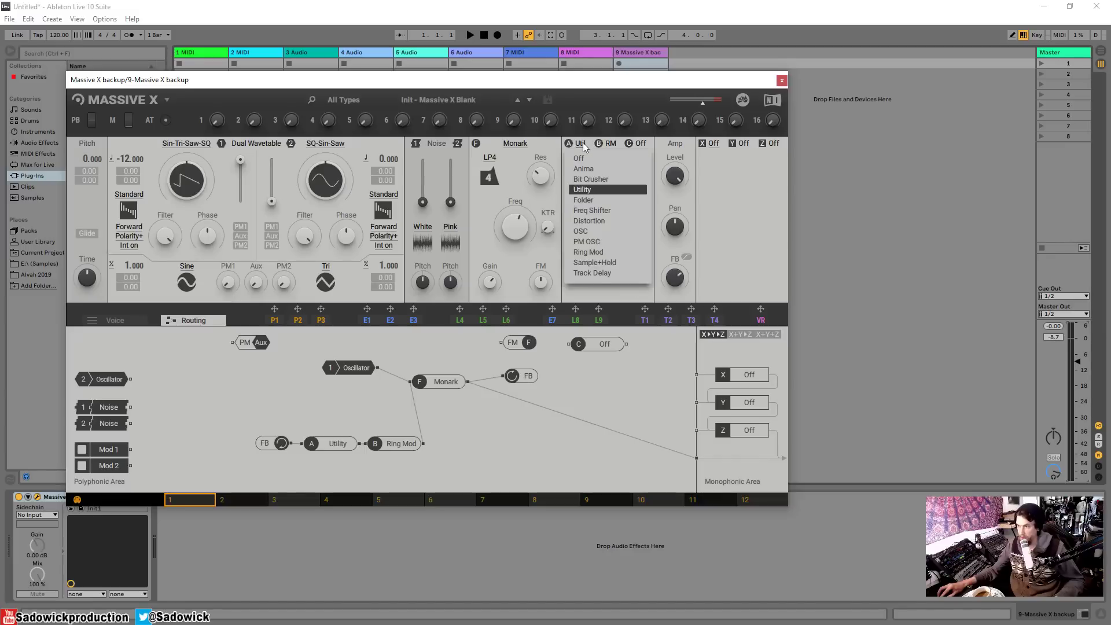
left_click(606, 221)
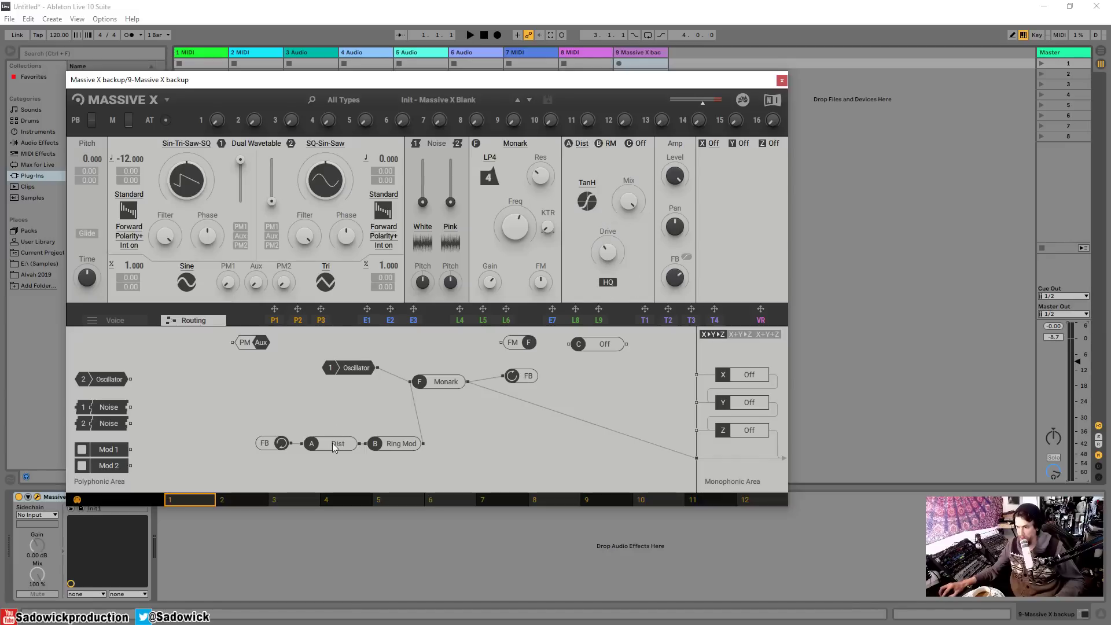
left_click_drag(334, 443, 333, 440)
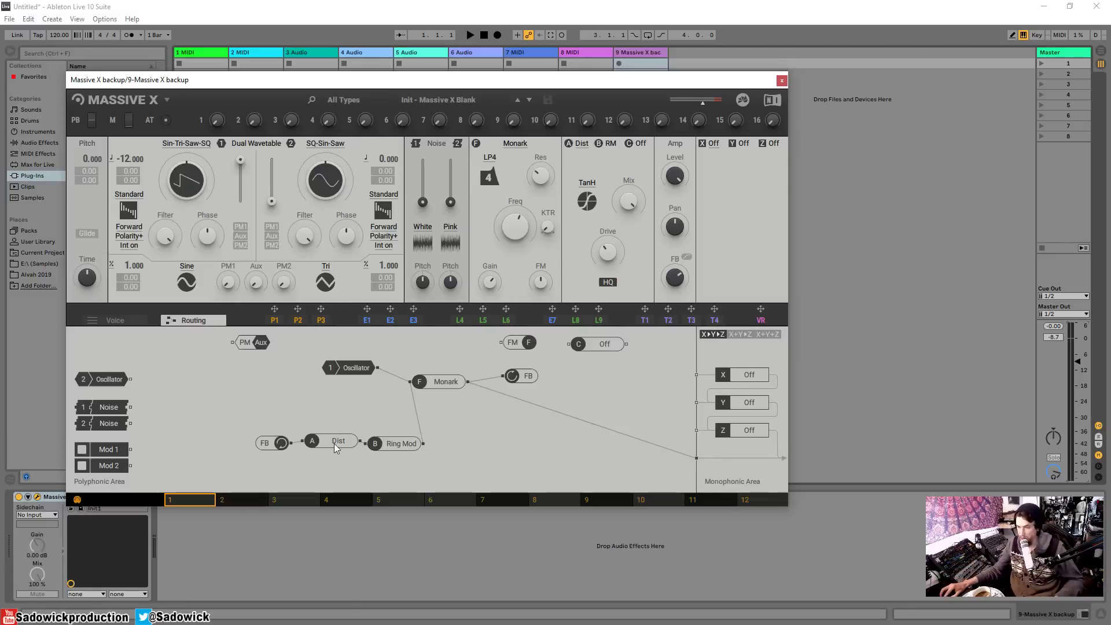
left_click_drag(334, 443, 332, 449)
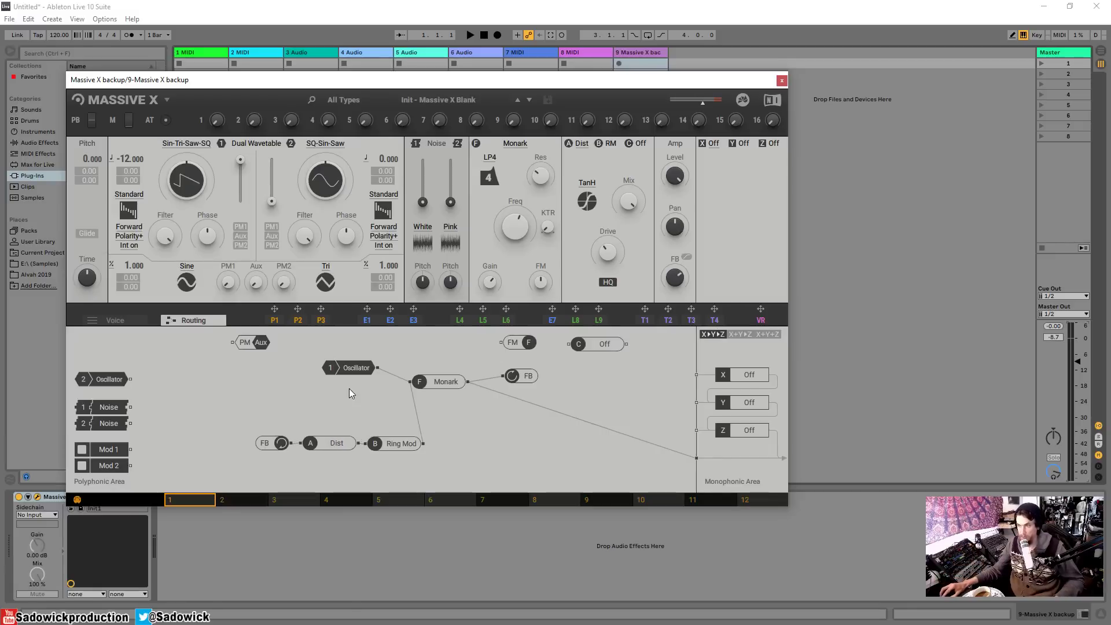
mouse_move(609, 250)
left_mouse_down()
mouse_move(609, 261)
mouse_move(607, 237)
mouse_move(607, 248)
left_mouse_up()
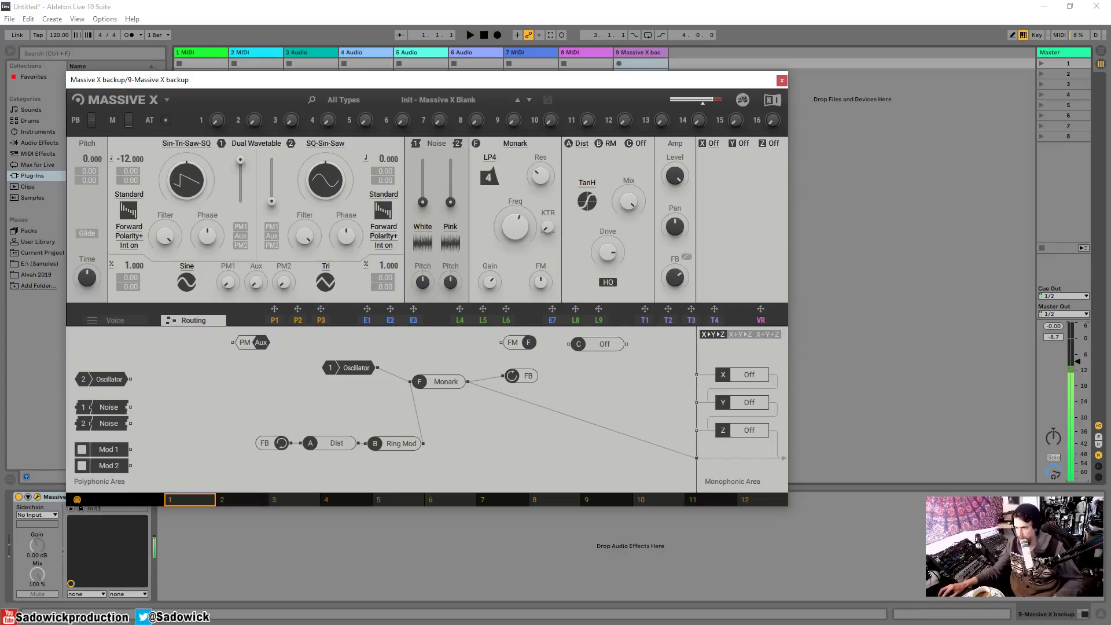
Bypass and re-enable Ring Mod insert B to compare the sound while adjusting the Monark filter's resonance and KTR
left_click(401, 443)
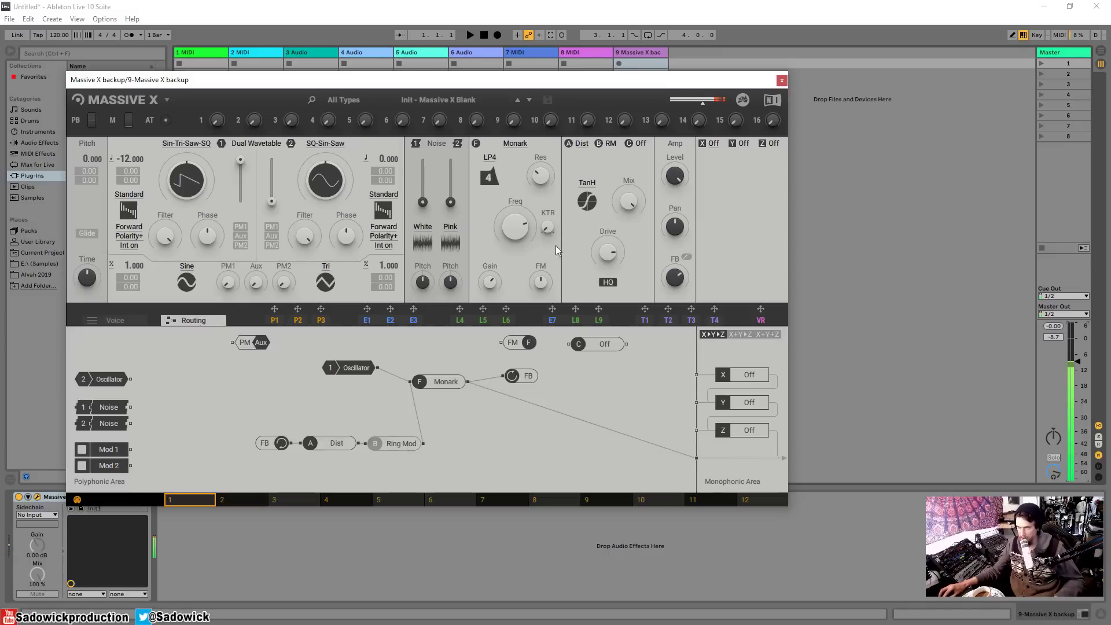
left_click_drag(544, 173, 544, 161)
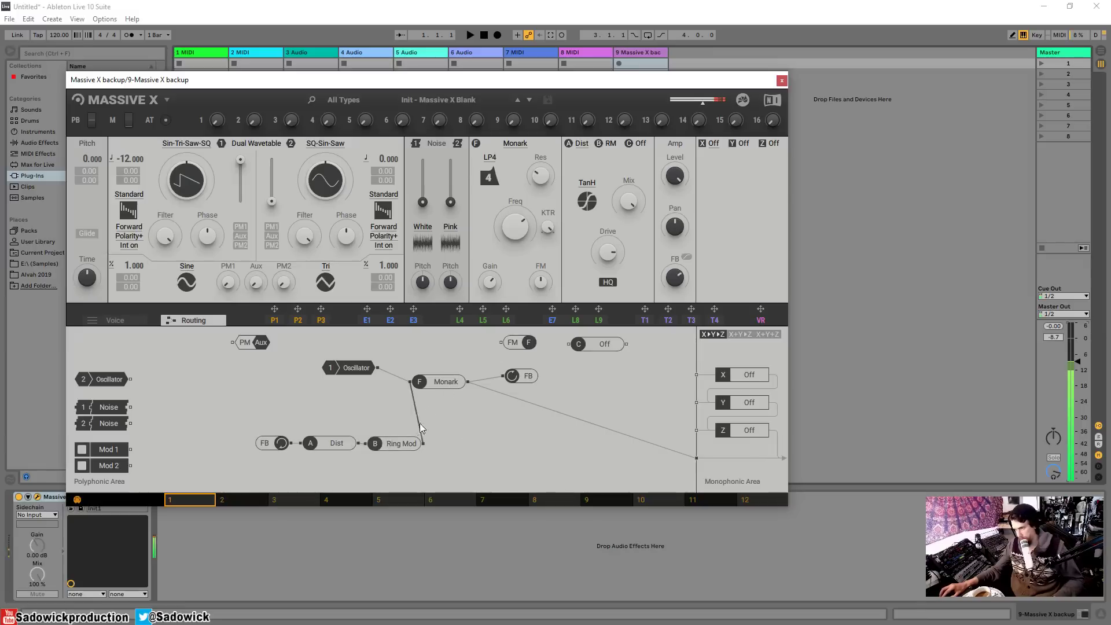
Try a pitch of -64 on Ring Mod insert B, reset it, and settle on -12
left_click(608, 143)
left_click_drag(626, 158, 626, 180)
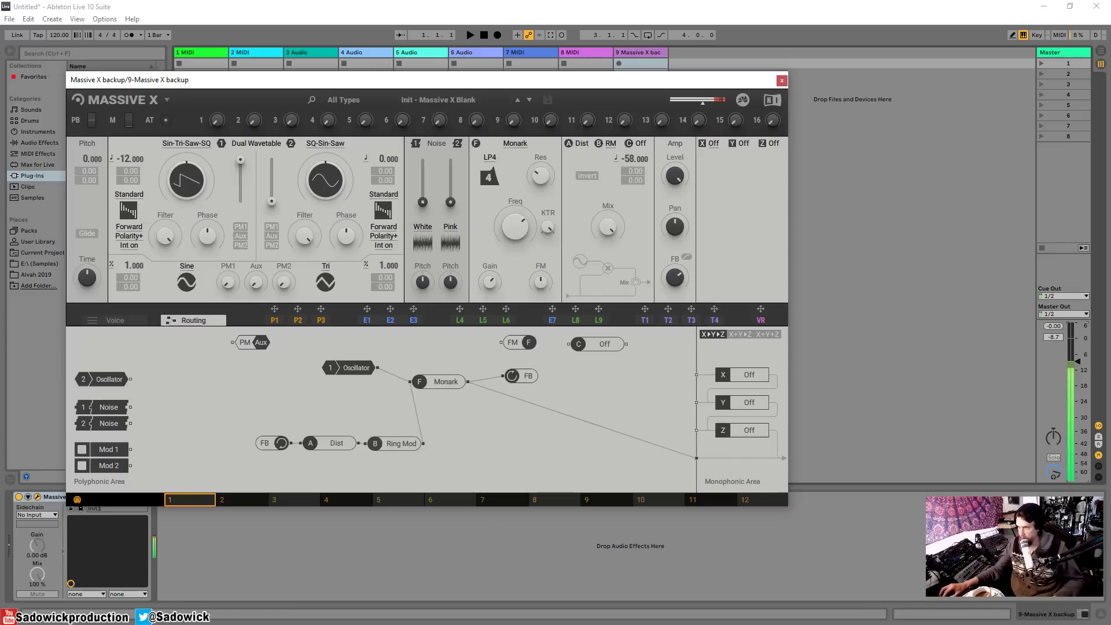
double_click(632, 159)
left_click_drag(634, 160, 634, 167)
Adjust the amp's FB level with its curve option enabled, and sweep the Monark cutoff down and back up
mouse_move(677, 276)
left_mouse_down()
mouse_move(687, 258)
mouse_move(678, 277)
left_mouse_up()
left_click(687, 257)
left_click_drag(510, 229, 511, 251)
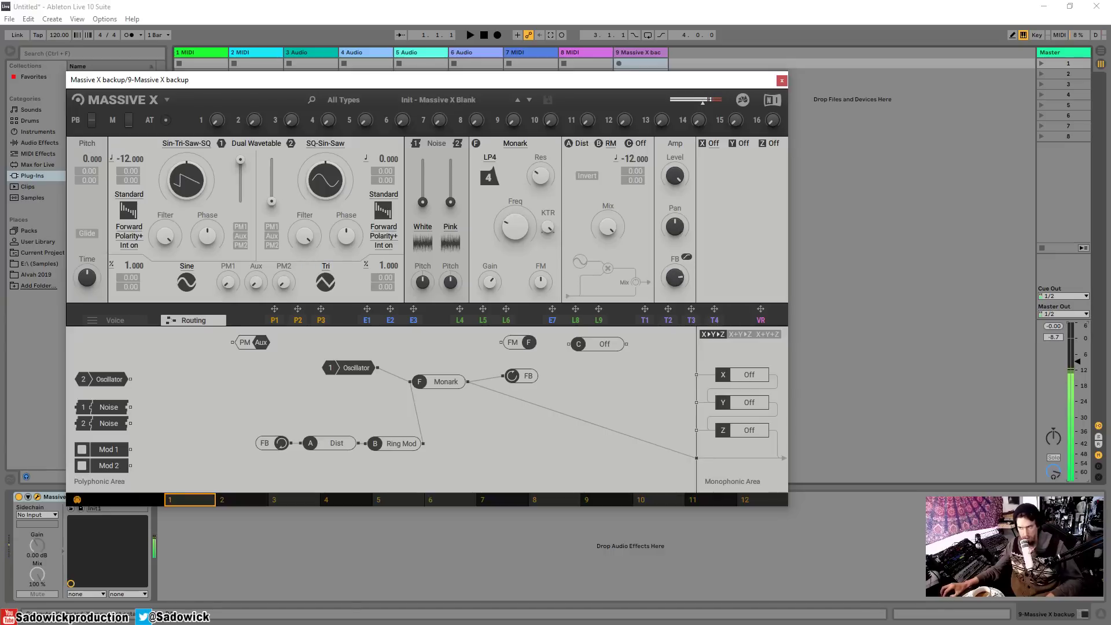
left_click_drag(514, 227, 514, 223)
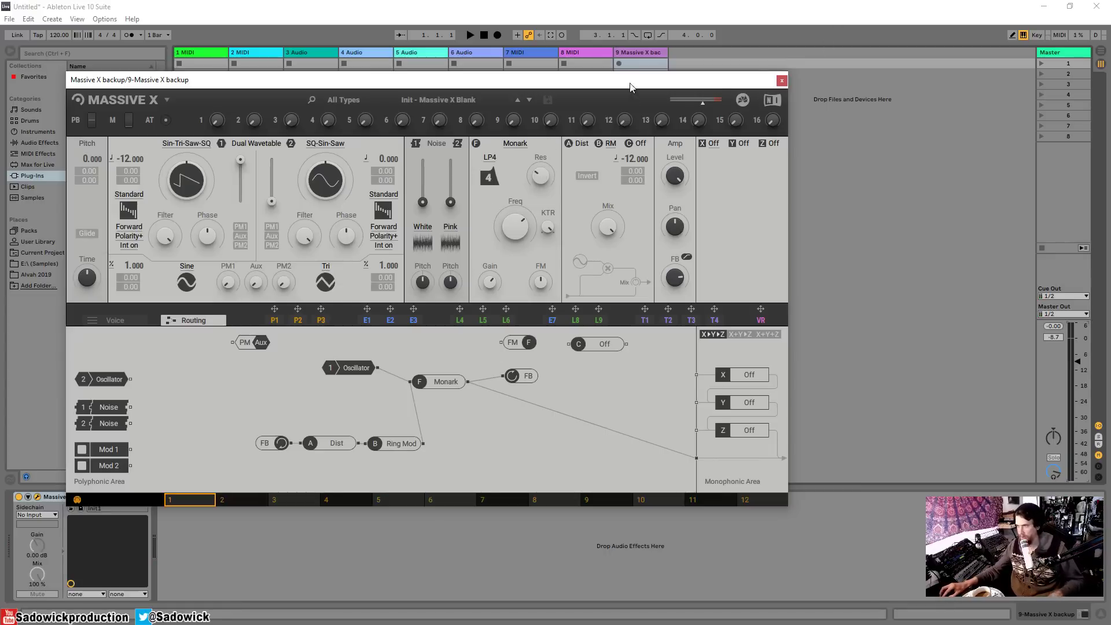
left_click_drag(629, 84, 644, 55)
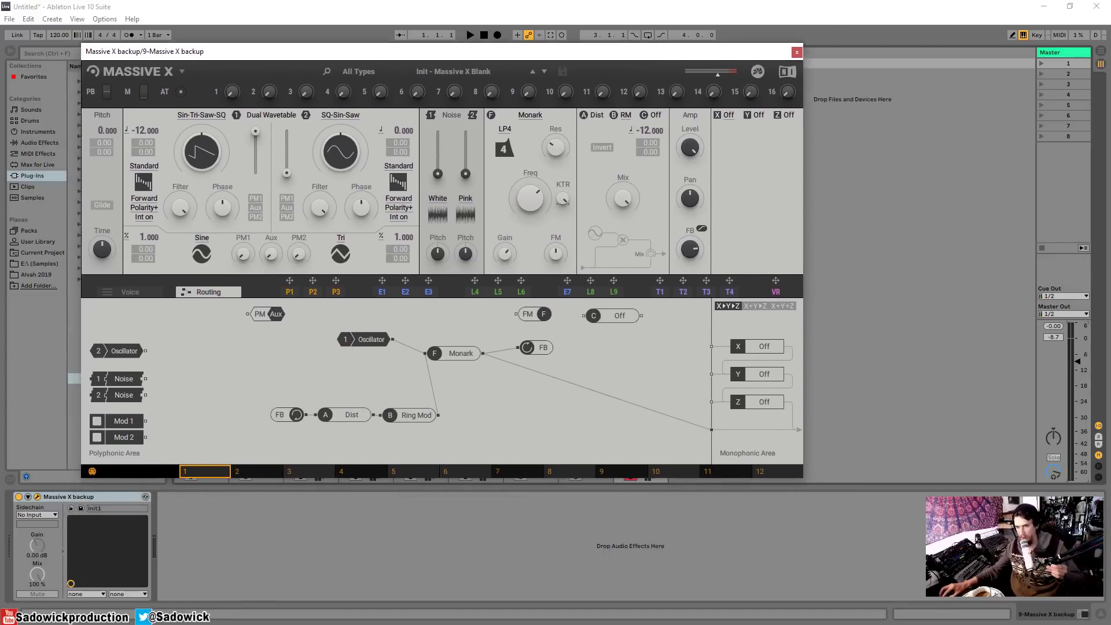